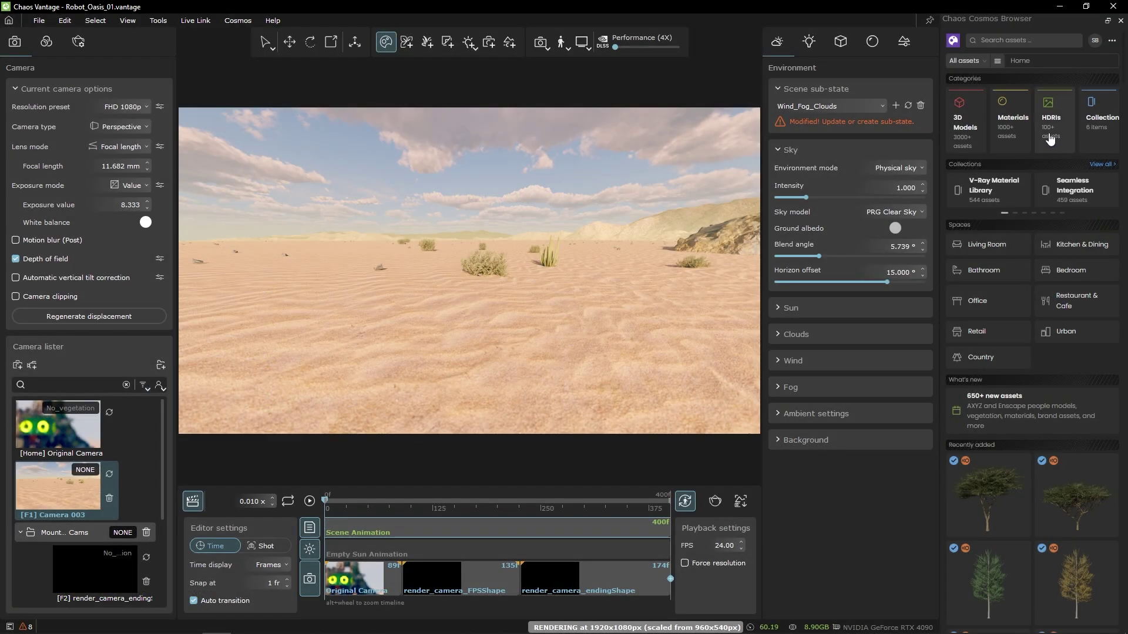
Step: Enable the (WIP) VR Settings toolbar and switch Eye Mode to Stereo, then back to Mono
left_click(158, 20)
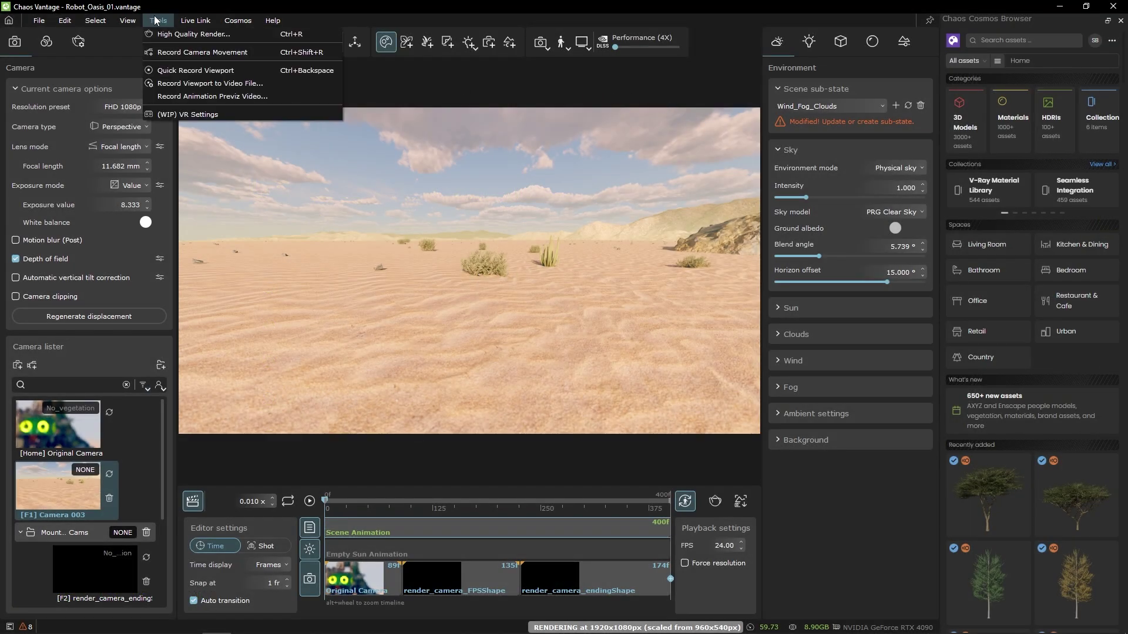
left_click(175, 114)
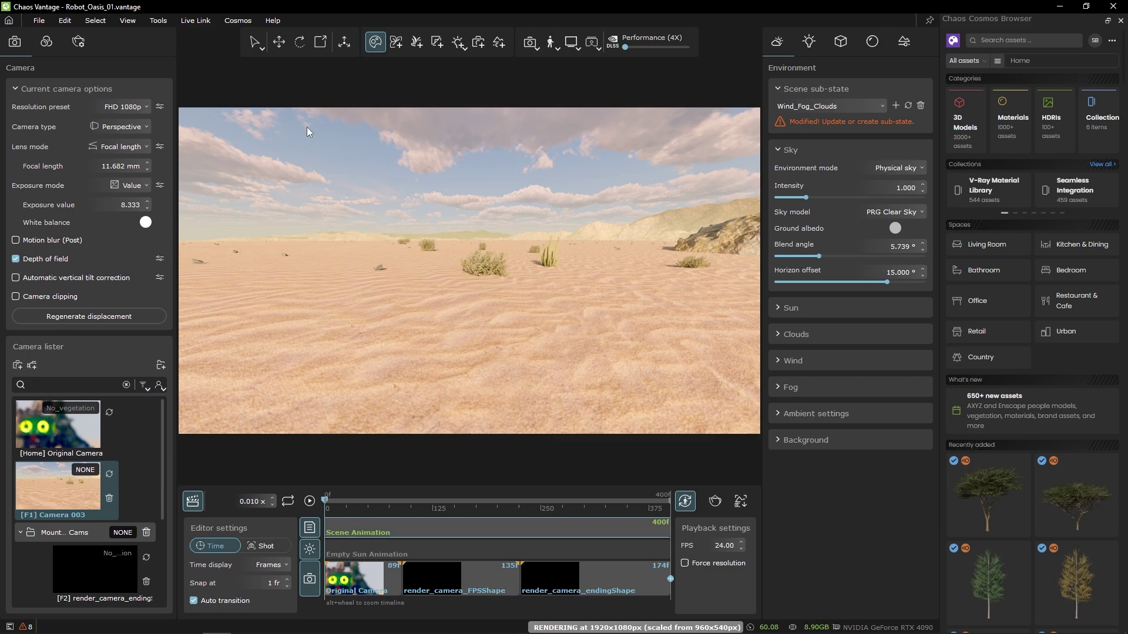
left_click(593, 49)
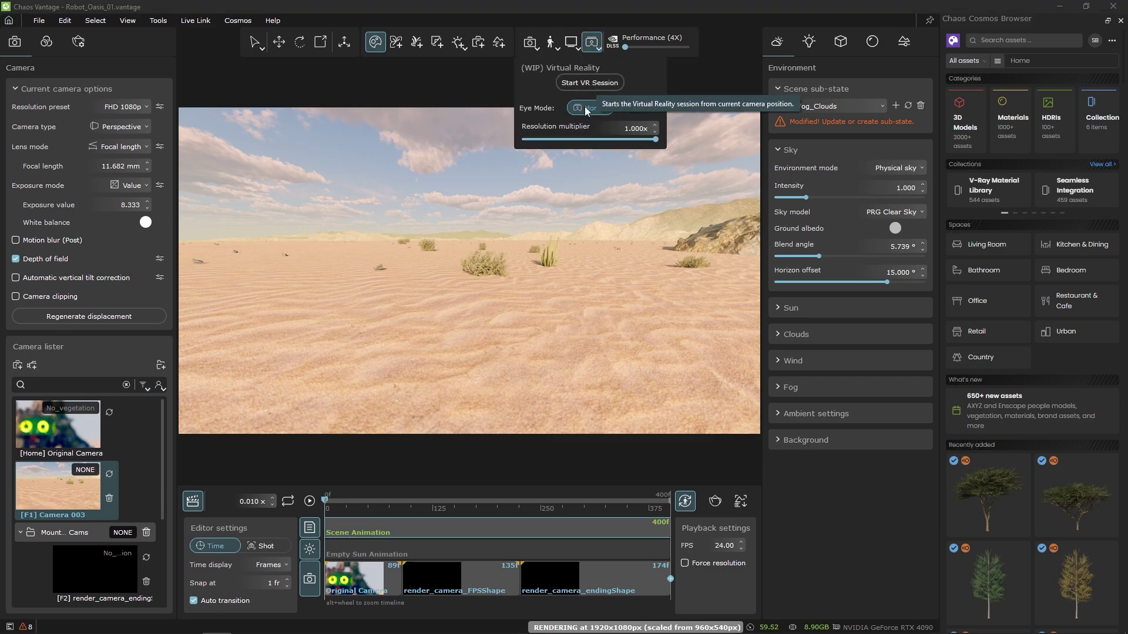
left_click(626, 108)
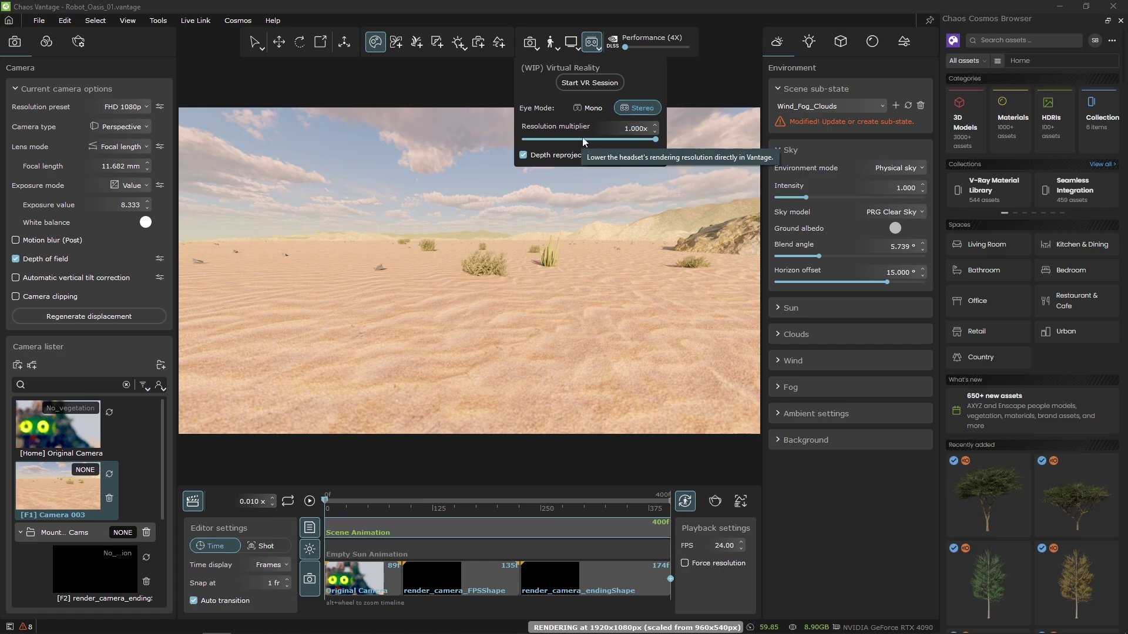
left_click(590, 107)
left_click(591, 45)
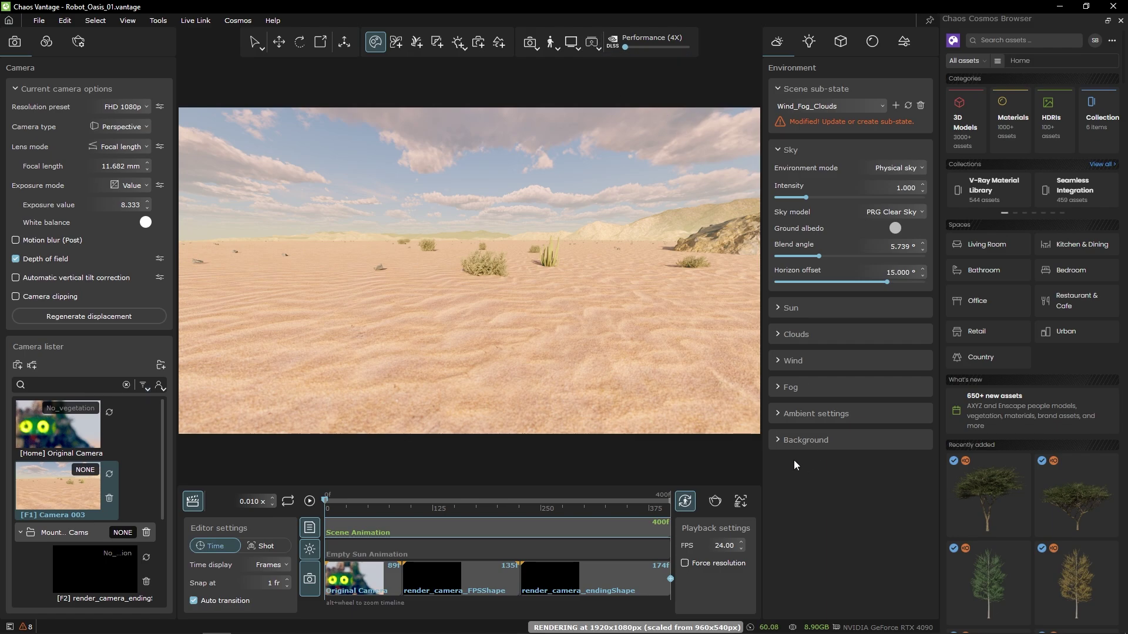
Step: Drag the Sodom Apple shrub from Cosmos 3D Models > Vegetation into the desert and dolly in
left_click(997, 61)
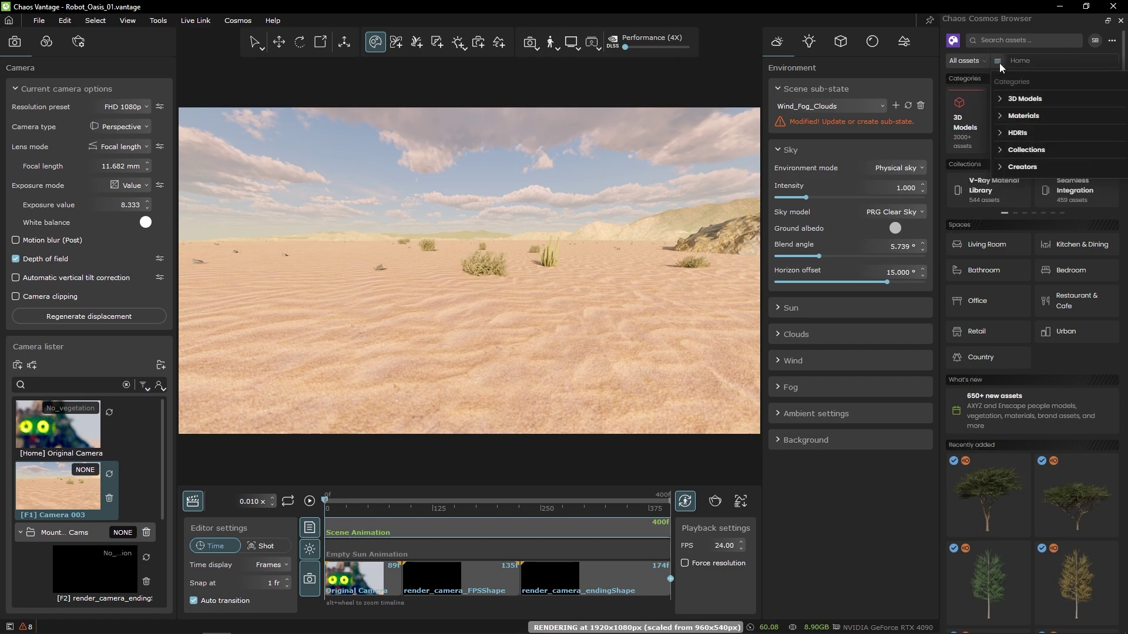
left_click(1002, 99)
left_click(1031, 158)
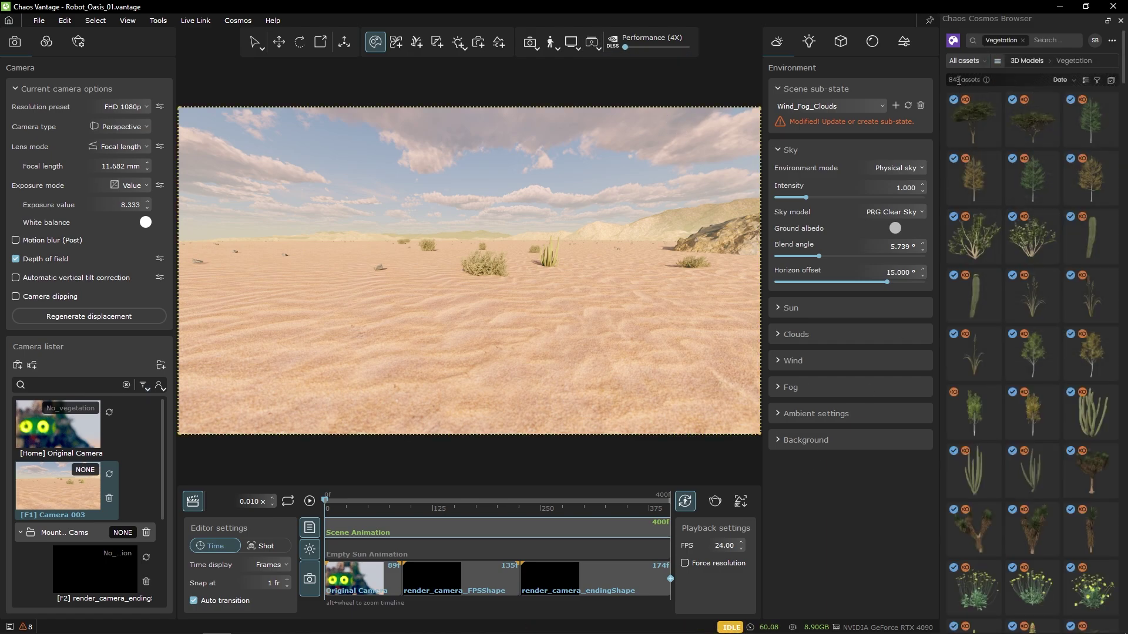
mouse_move(966, 104)
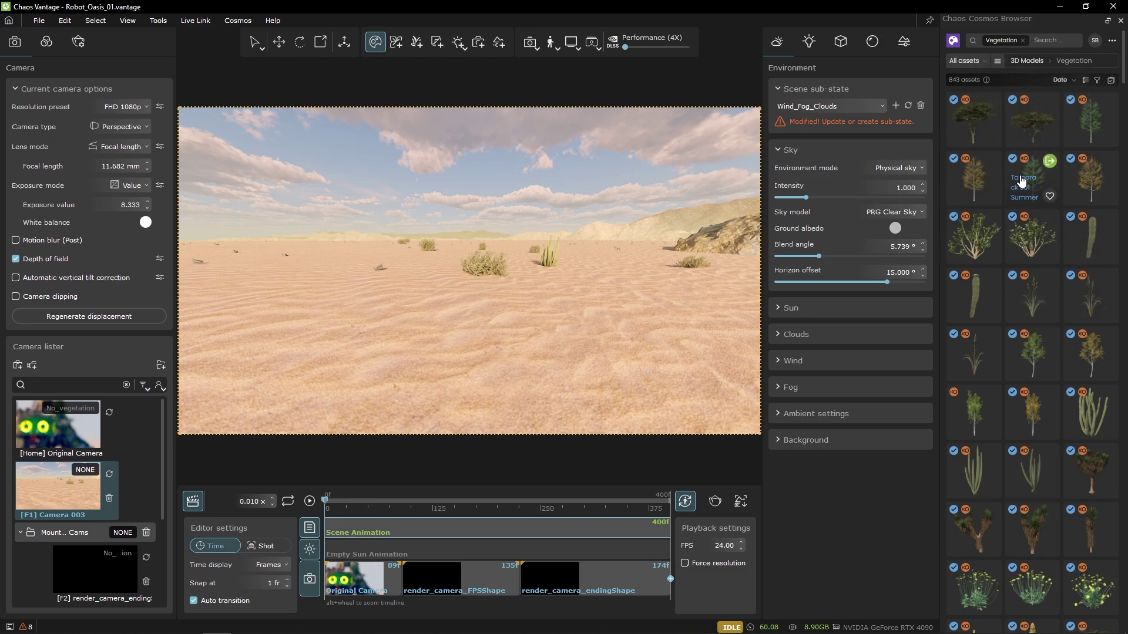
left_click_drag(959, 235, 401, 330)
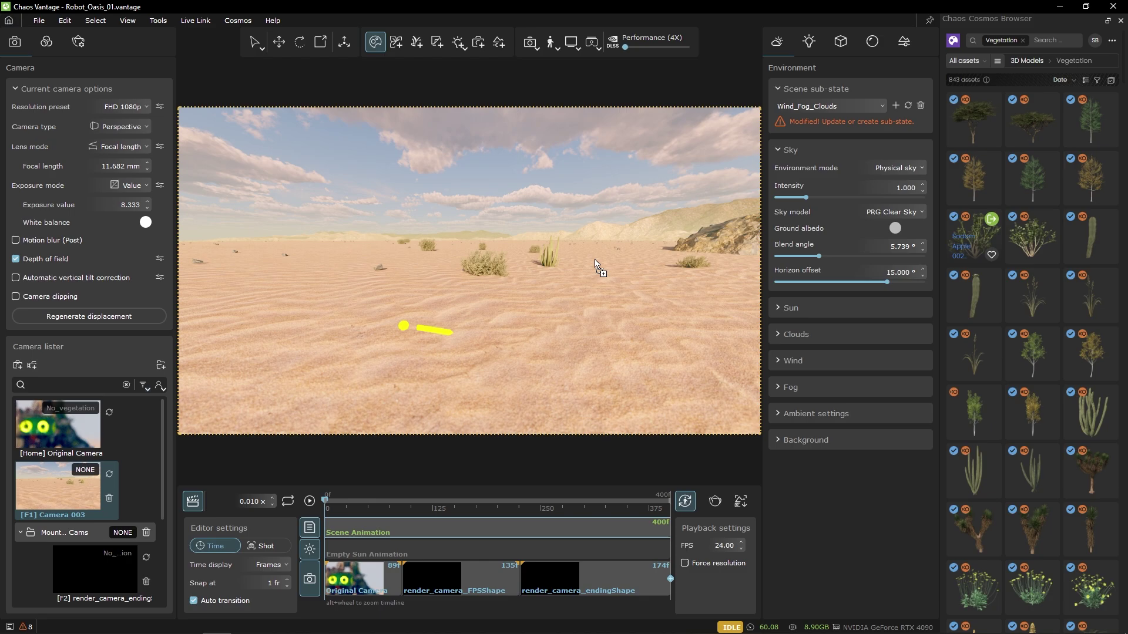
scroll(486, 268, "up", 5)
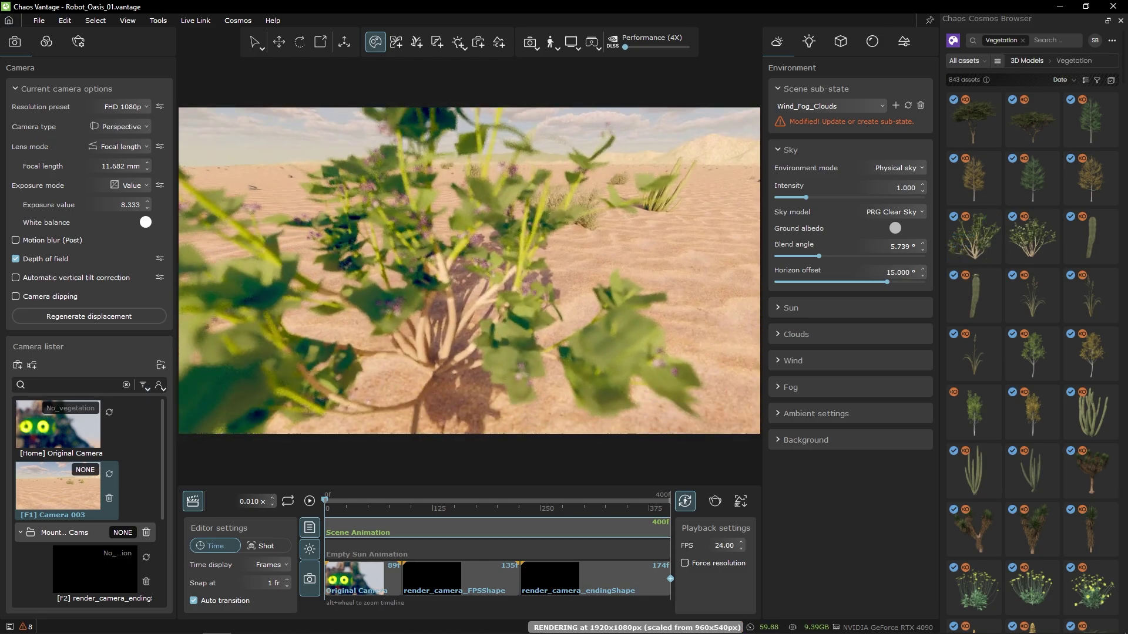
Step: Raise viewport quality and enable Affect vegetation, trying 300 % wind intensity before setting 100 %
left_click(580, 45)
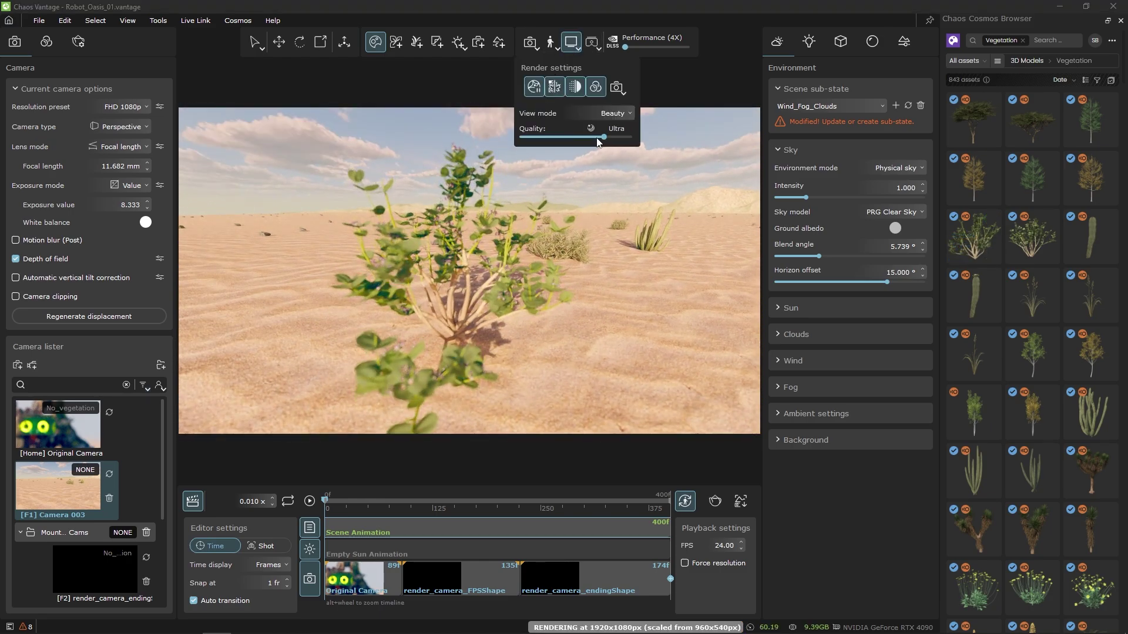
left_click(798, 363)
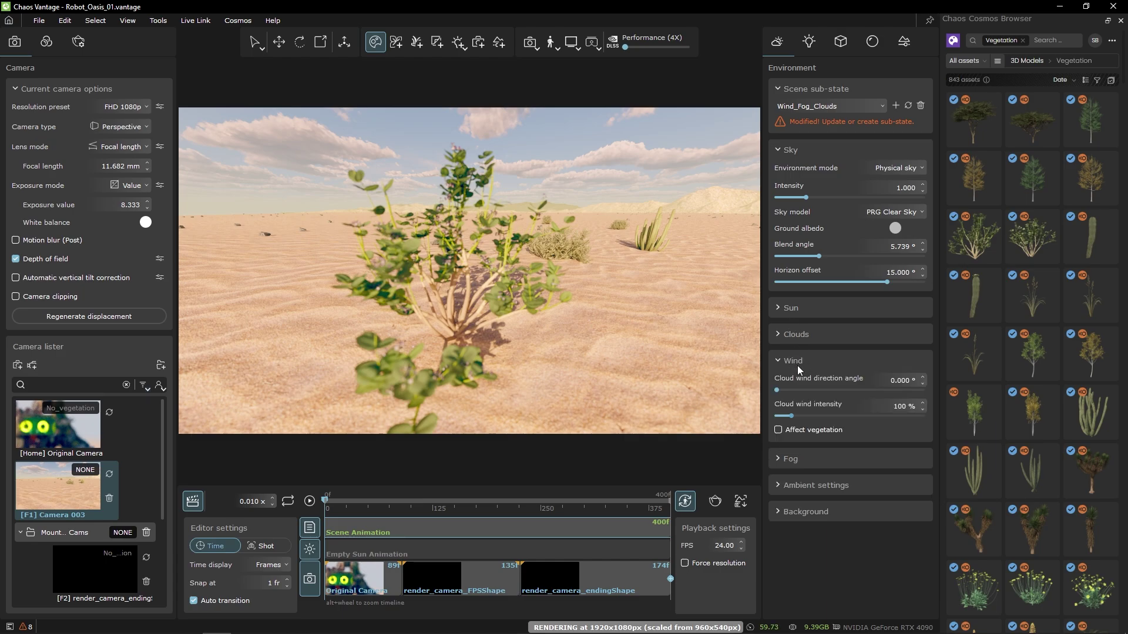
left_click(778, 431)
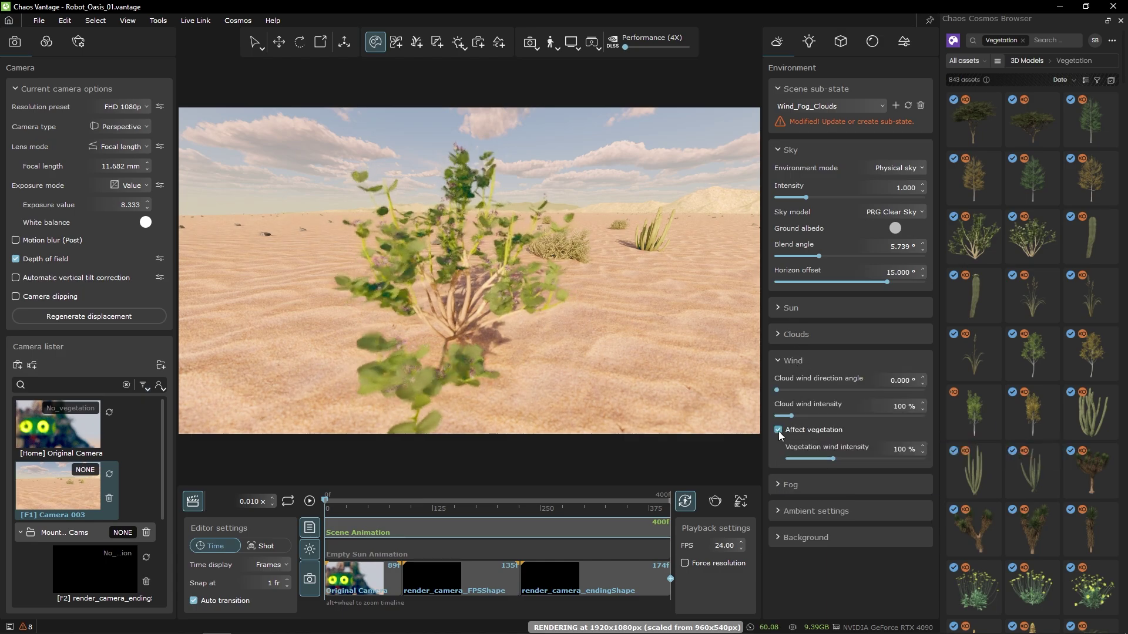
left_click_drag(830, 459, 946, 462)
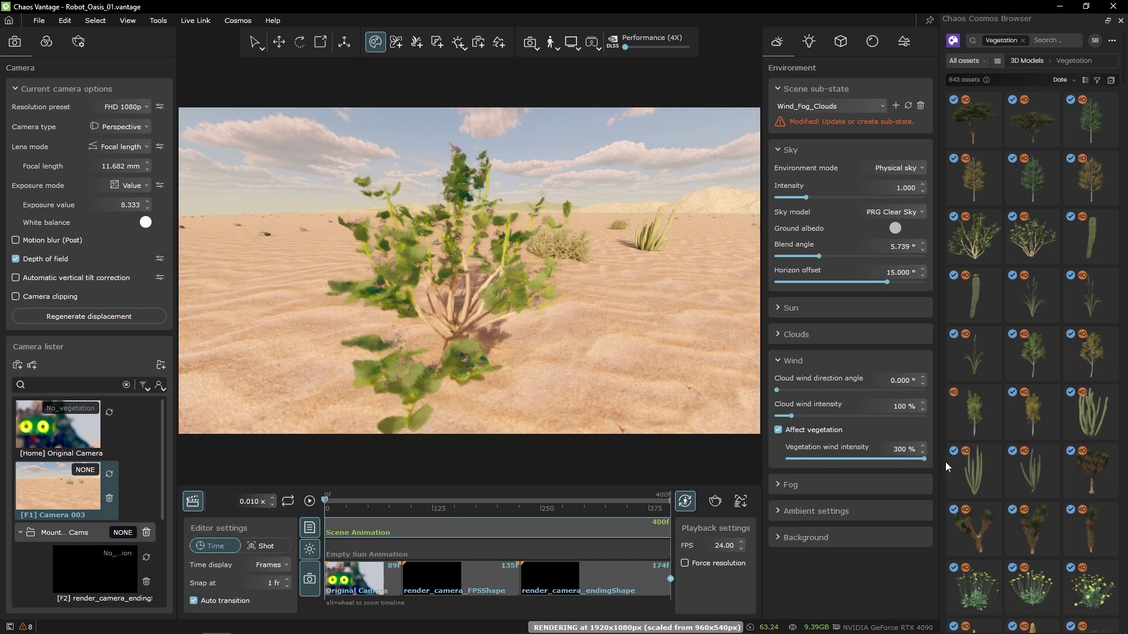
left_click(833, 457)
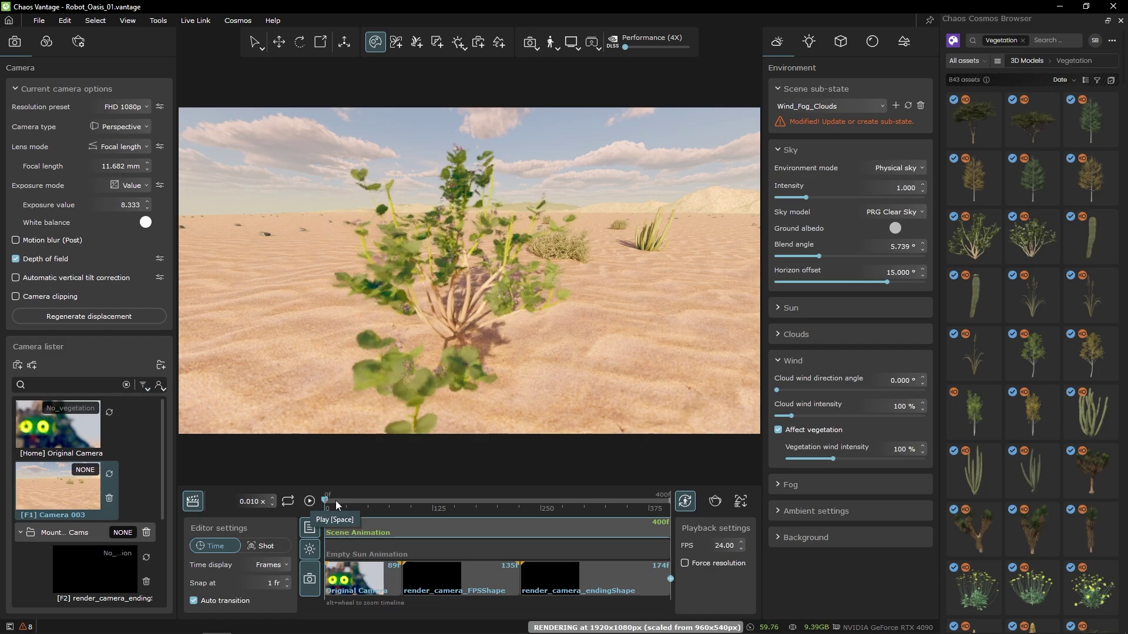
Step: Switch to the Original Camera, close Cosmos, play to frame 207, select a green cube, rewind to ~108
left_click(311, 501)
left_click(376, 42)
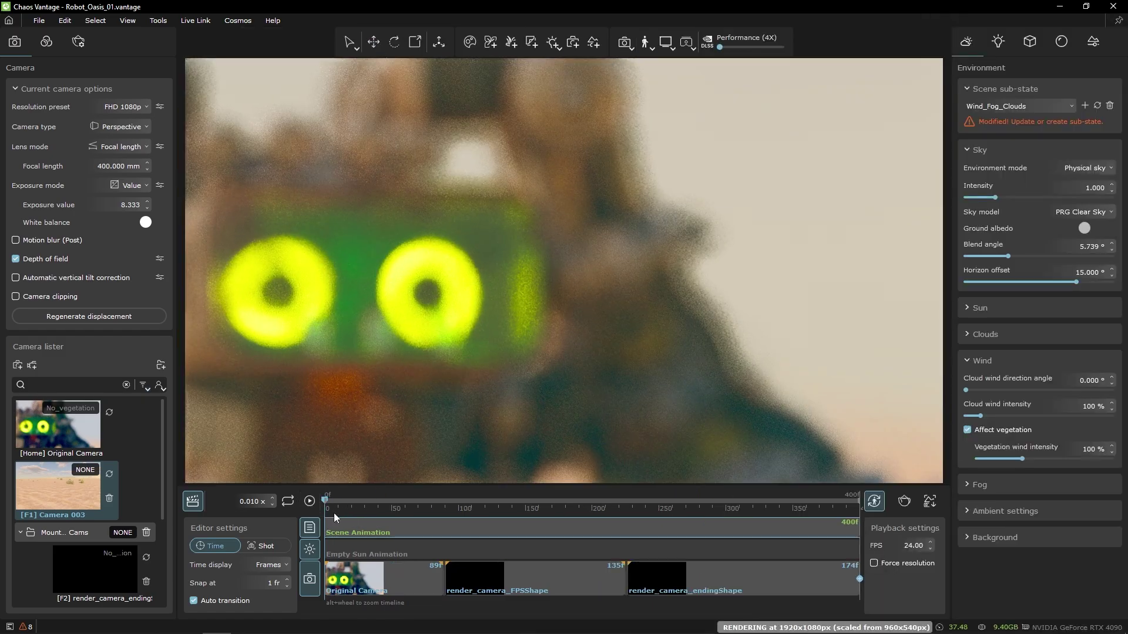
left_click(311, 501)
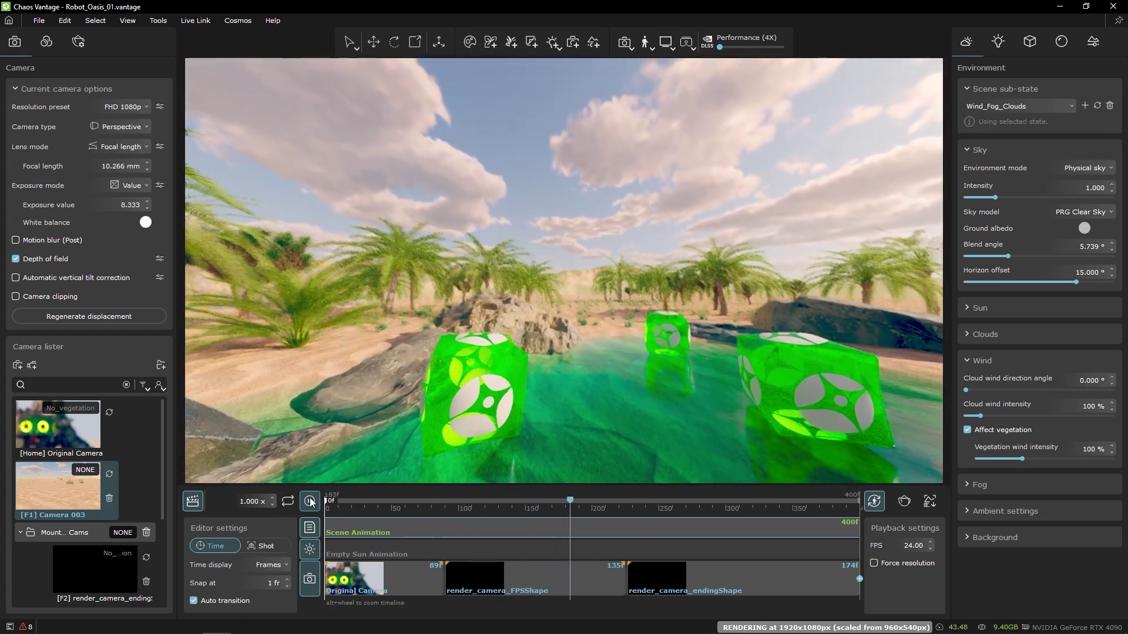
left_click(310, 501)
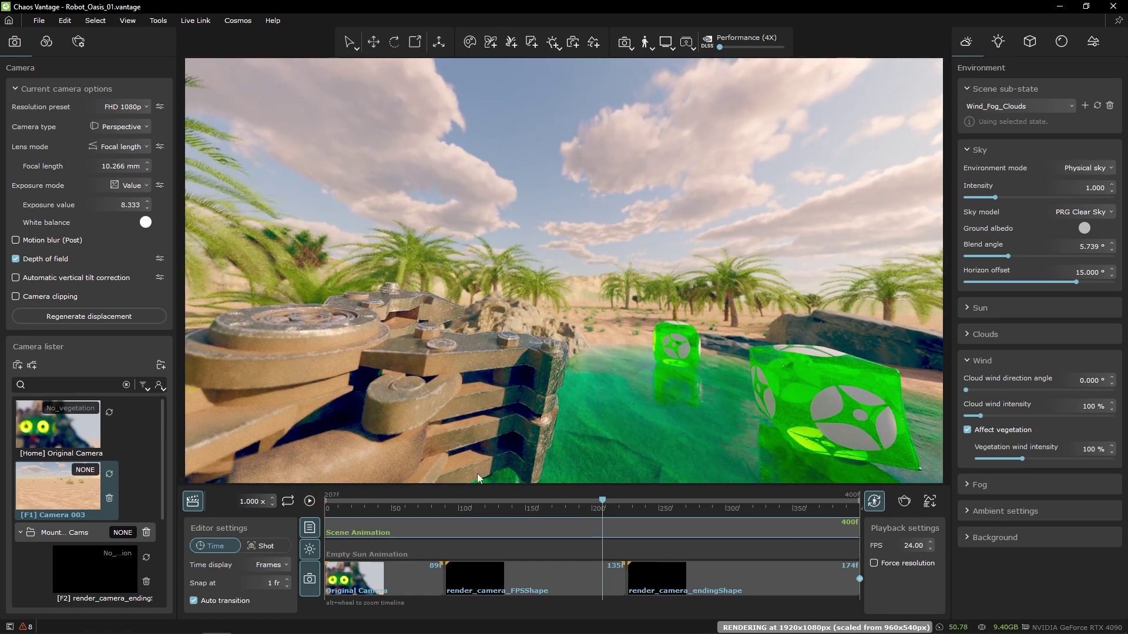
left_click(811, 365)
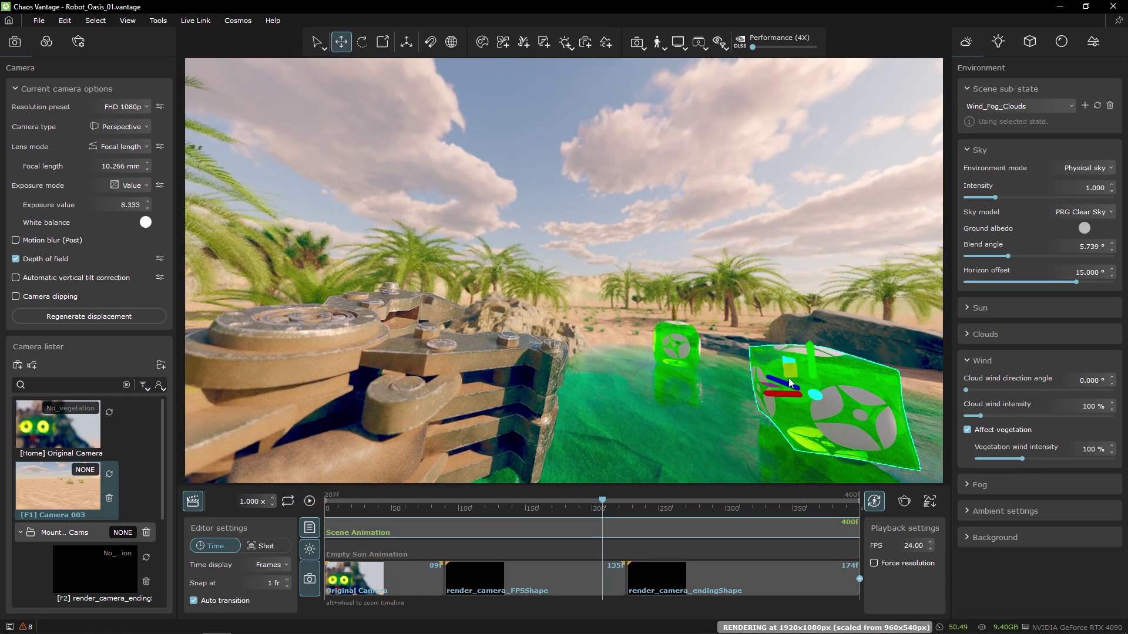
left_click_drag(602, 500, 474, 519)
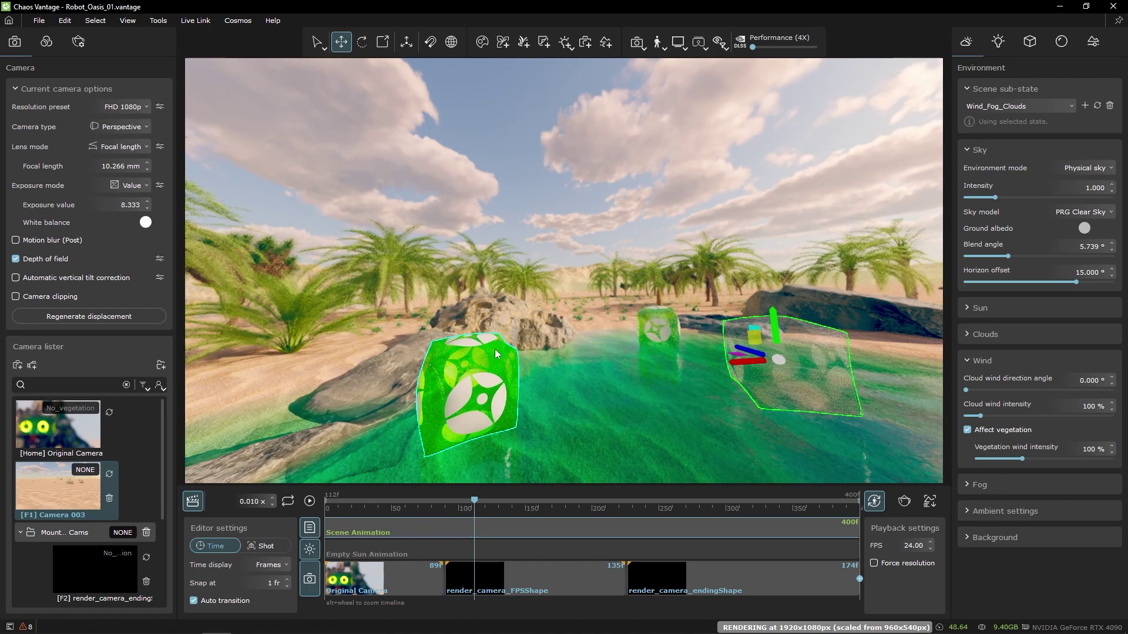
Step: Advance the animation to about frame 140, turn off depth of field and zoom in
left_click_drag(475, 501, 600, 504)
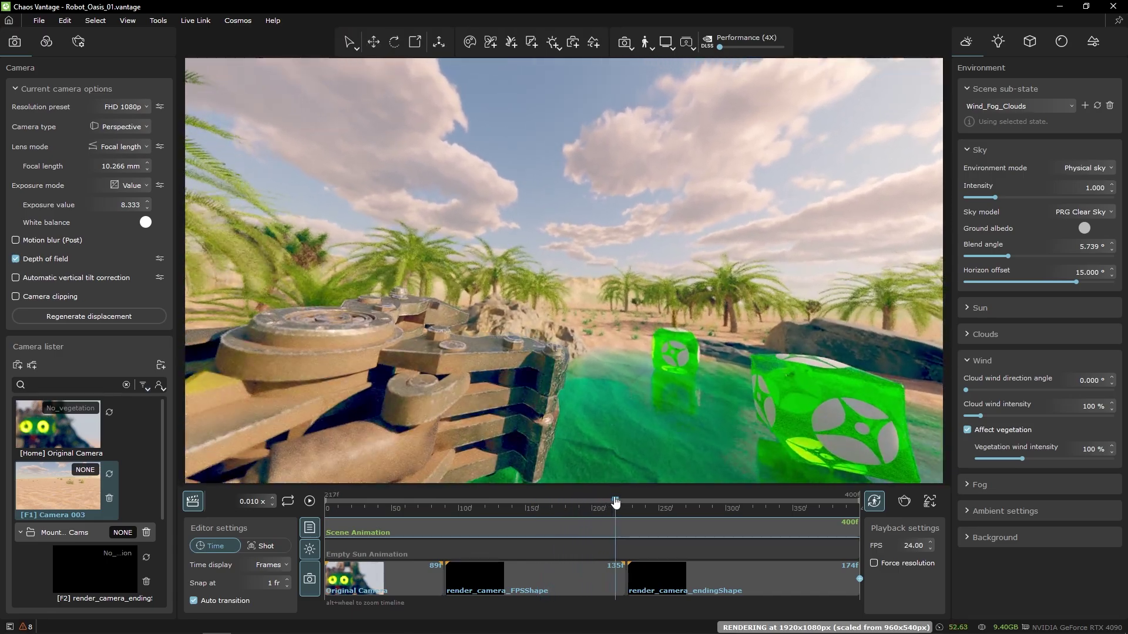
left_click(16, 259)
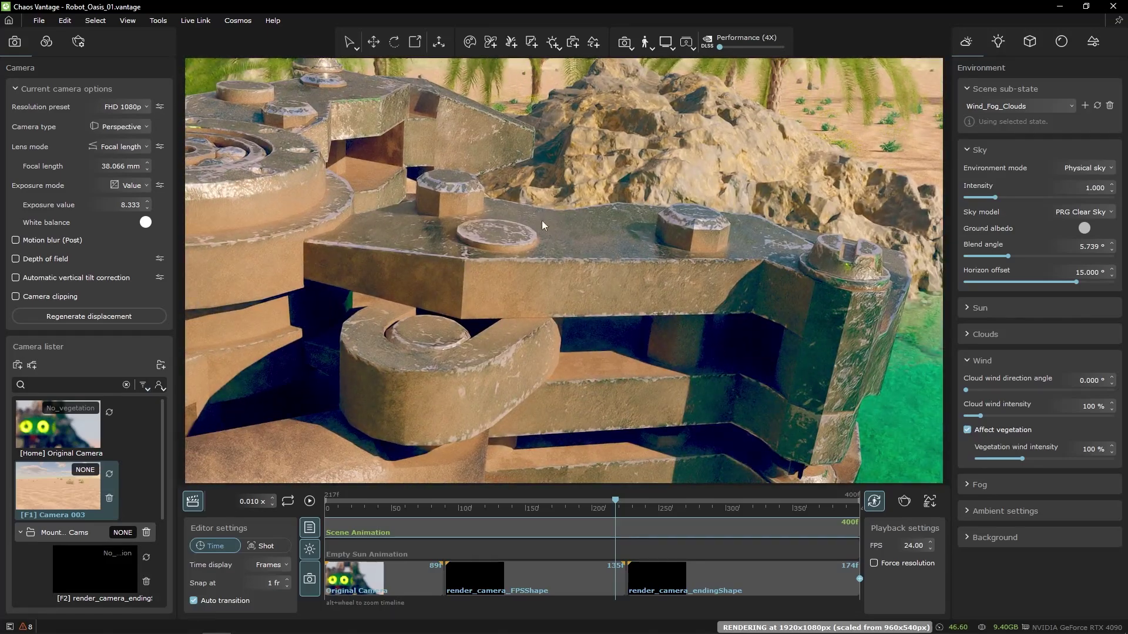
scroll(542, 220, "up", 3)
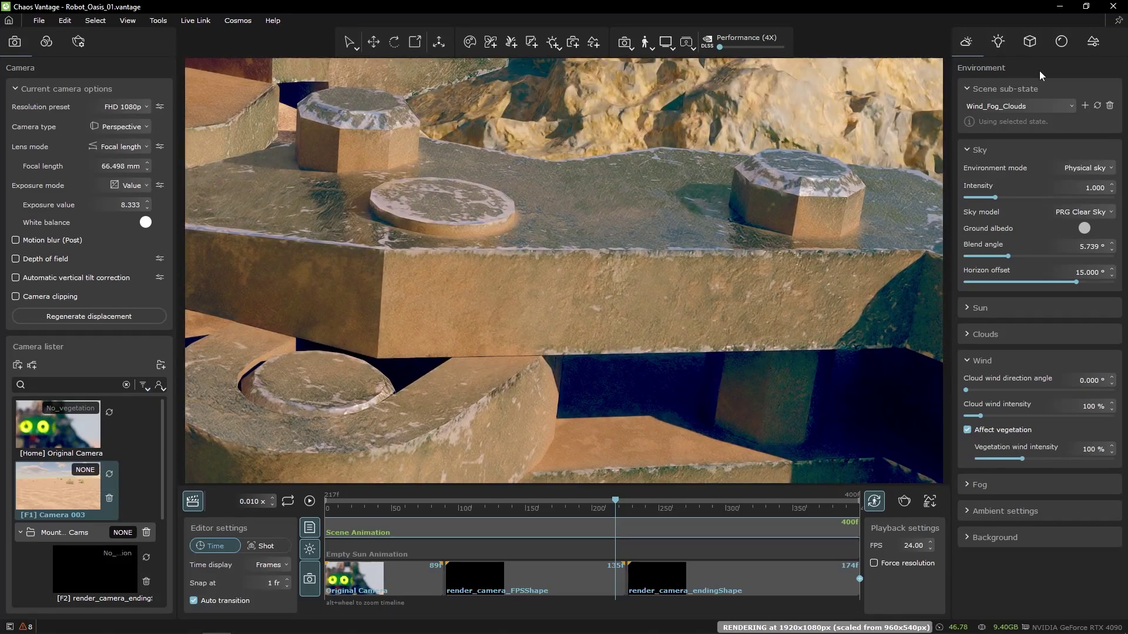
Step: Filter the Material lister by 'robot' and apply Robot_Blend_Rounded_Edges to the metal block
left_click(1061, 42)
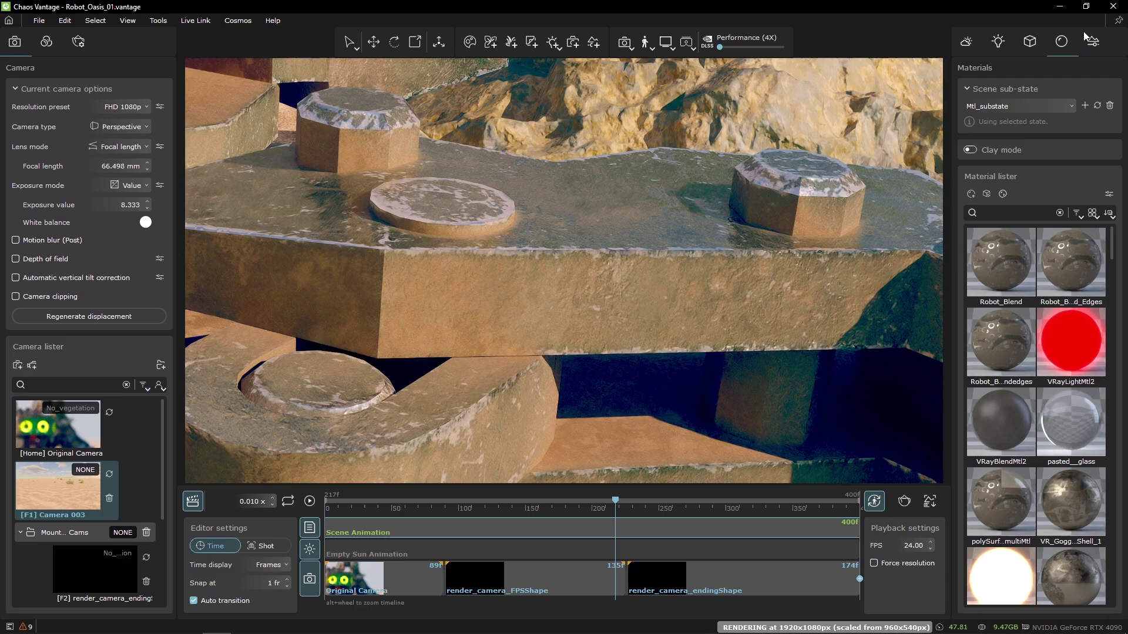
left_click(1011, 213)
type("robot")
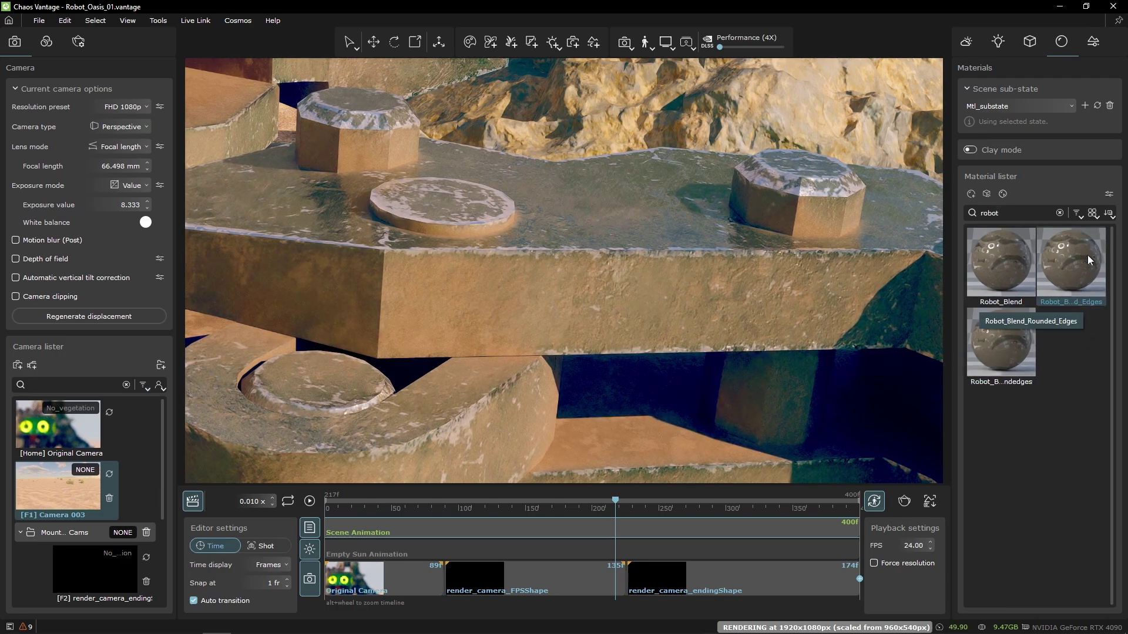
left_click_drag(1087, 255, 658, 268)
Step: Preview Robot_Blend on the bolted plate in Clay mode, then disable Clay mode and return to Camera 003
left_click_drag(1024, 334, 702, 280)
left_click(970, 149)
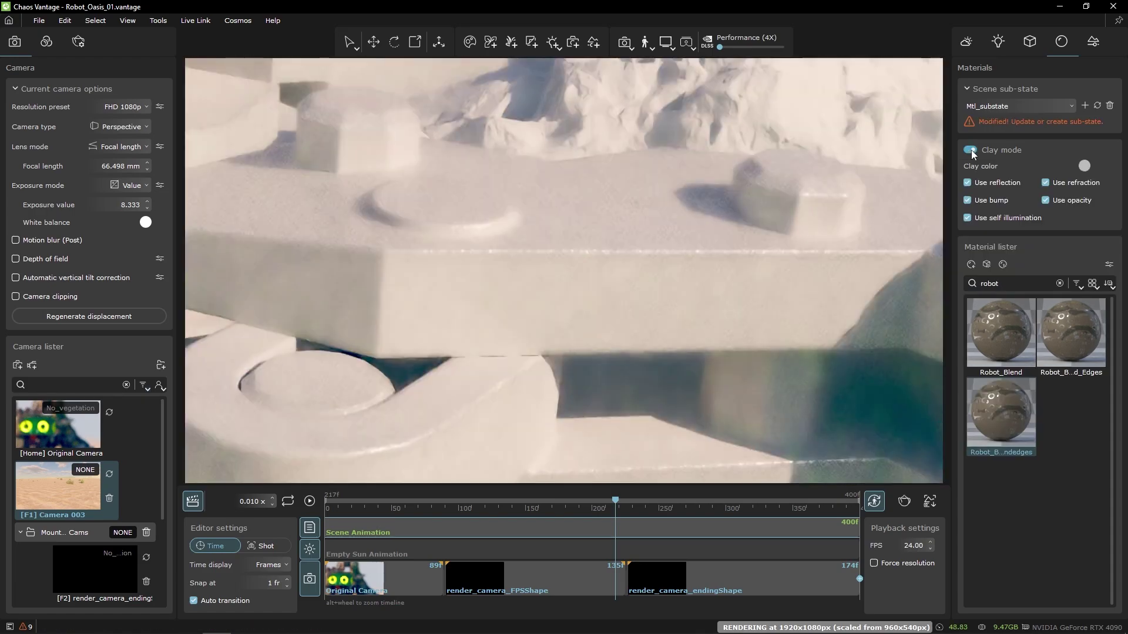
left_click_drag(1001, 335, 689, 284)
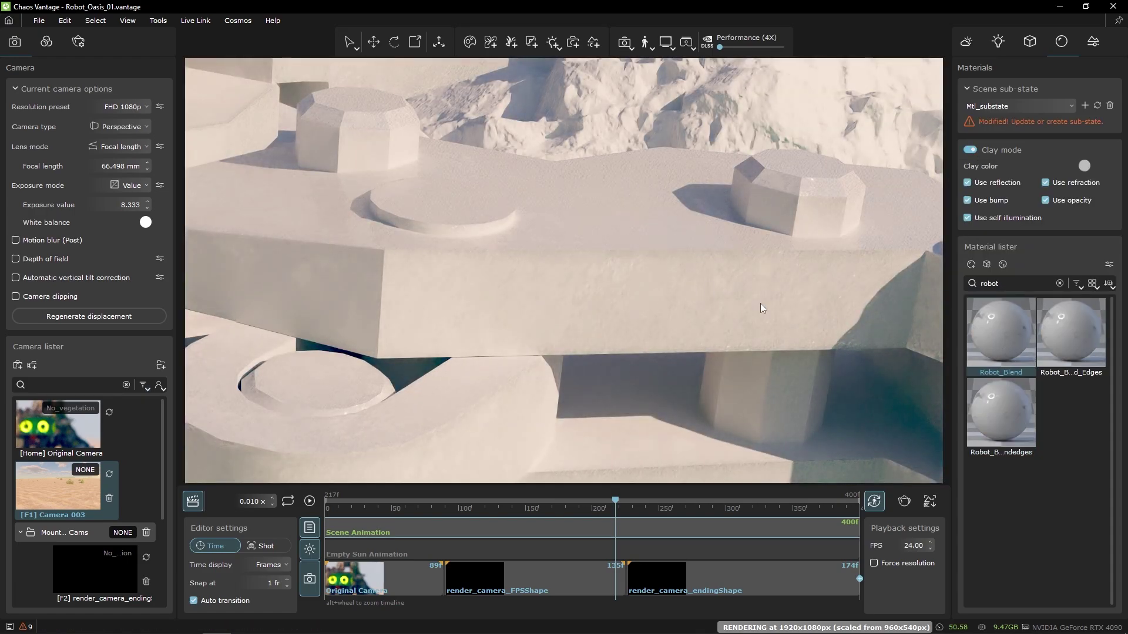
left_click_drag(875, 356, 1083, 387)
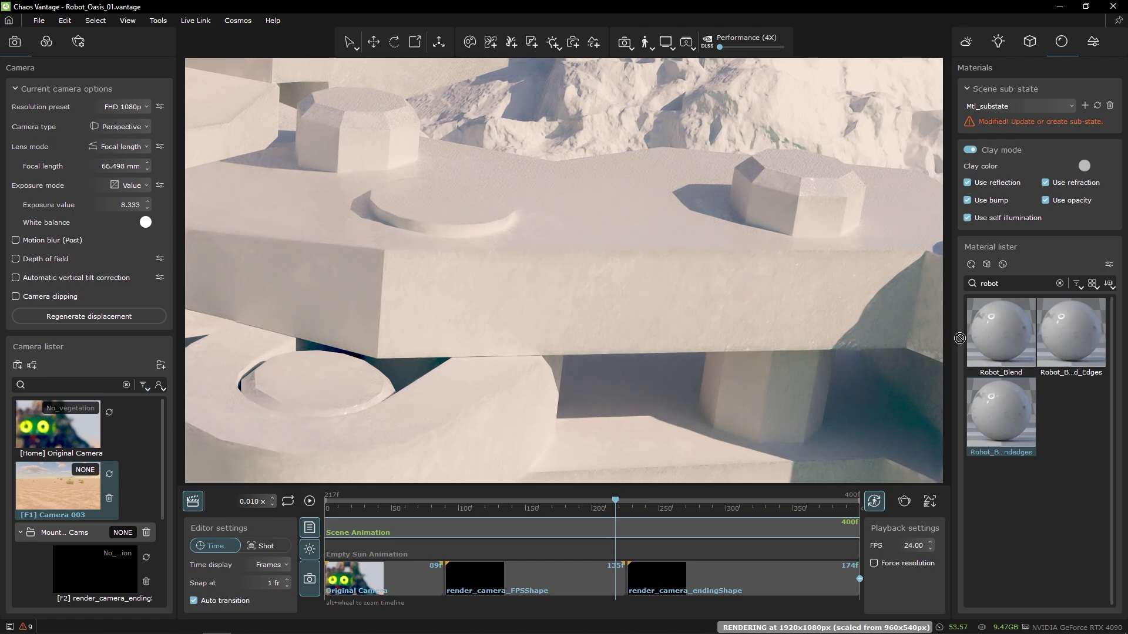
left_click_drag(960, 339, 738, 288)
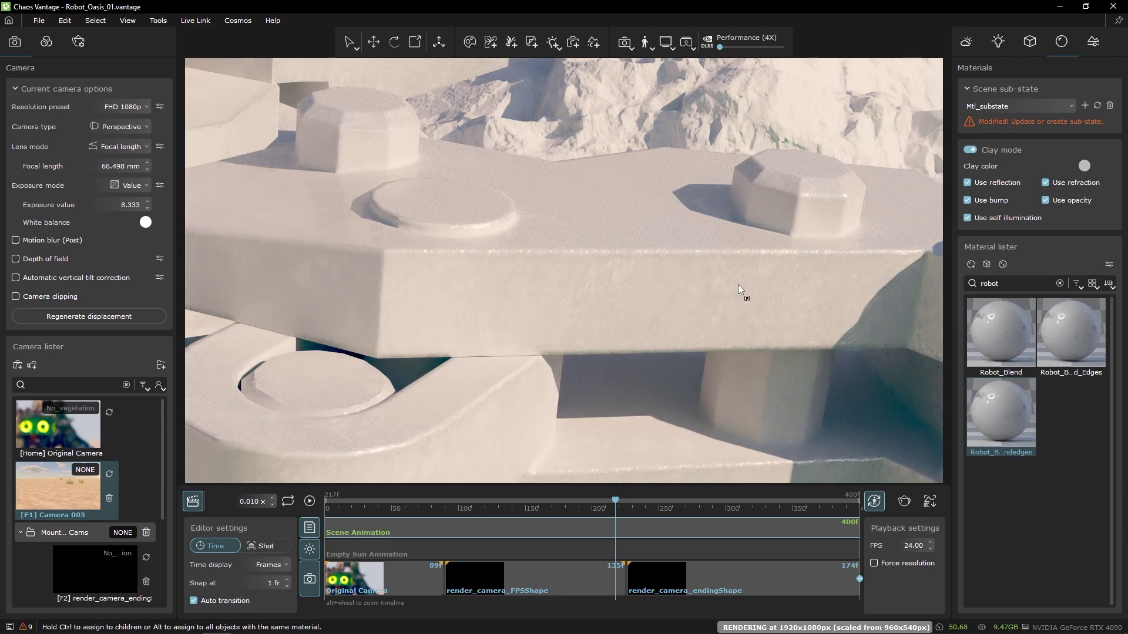
left_click(971, 152)
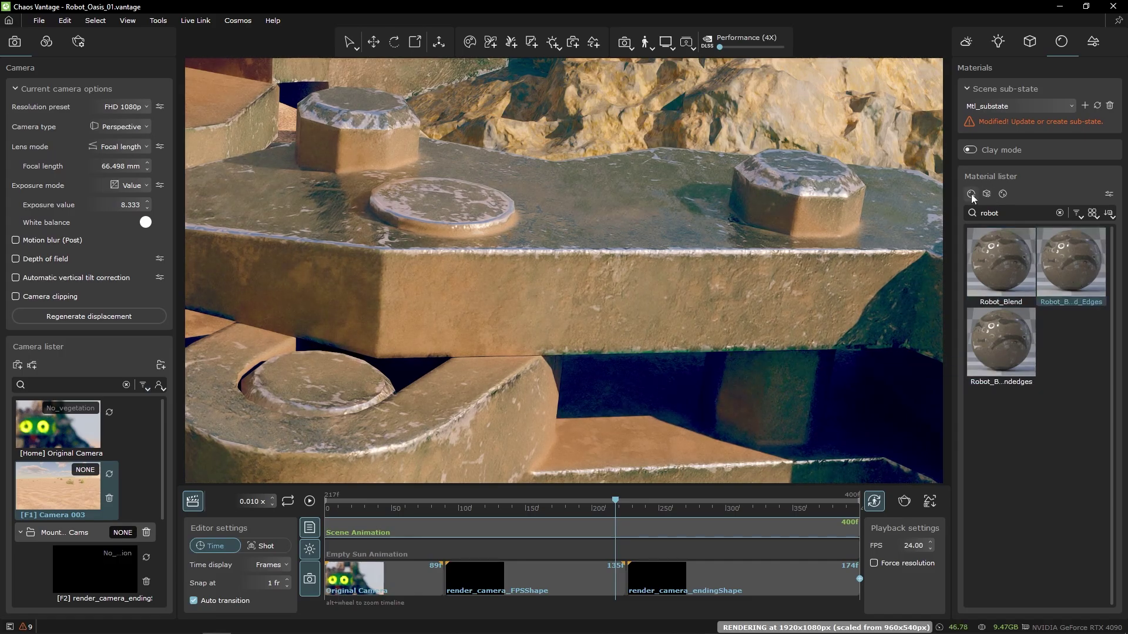
key("F1")
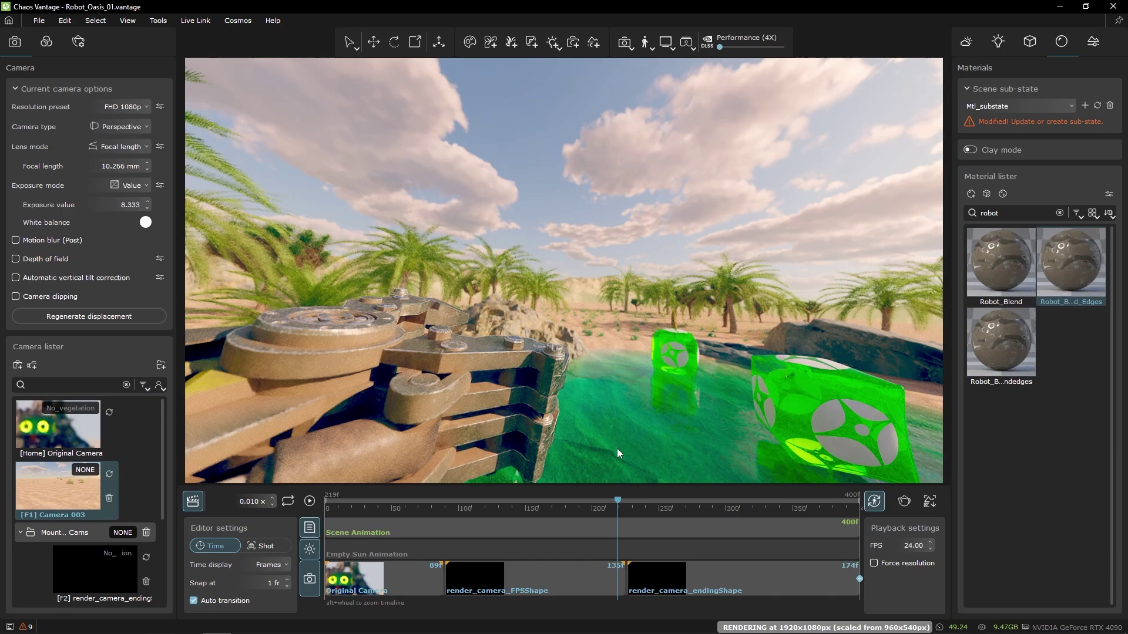
Step: Search 'deca' in the Scene outliner, select and frame Decal_Vant_e, and undo a trial move
left_click(1029, 42)
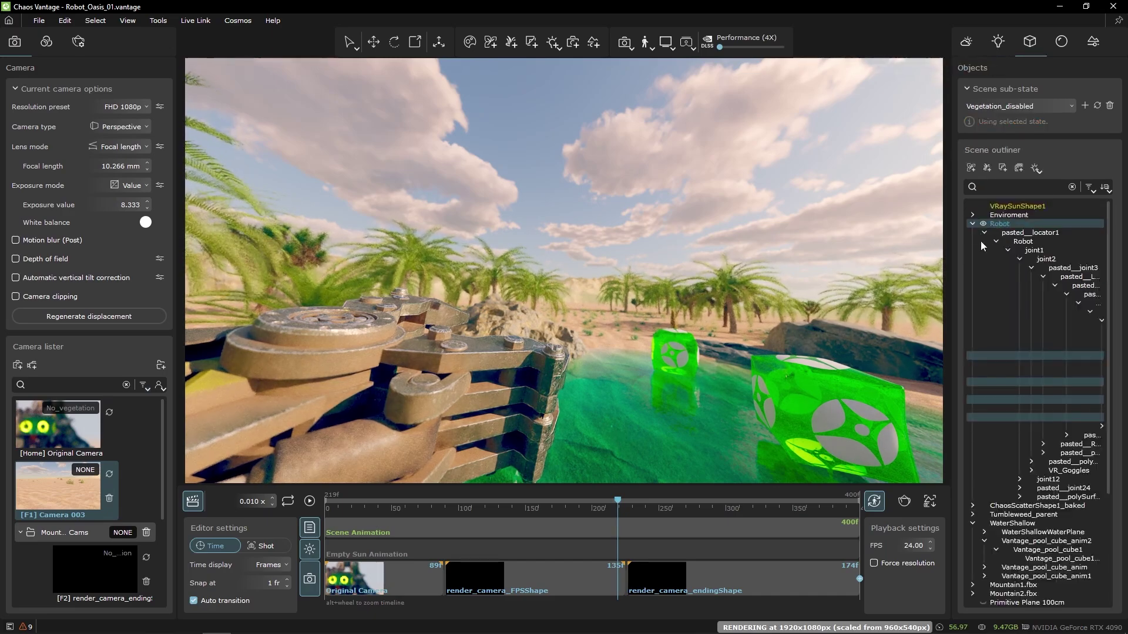
left_click(852, 338)
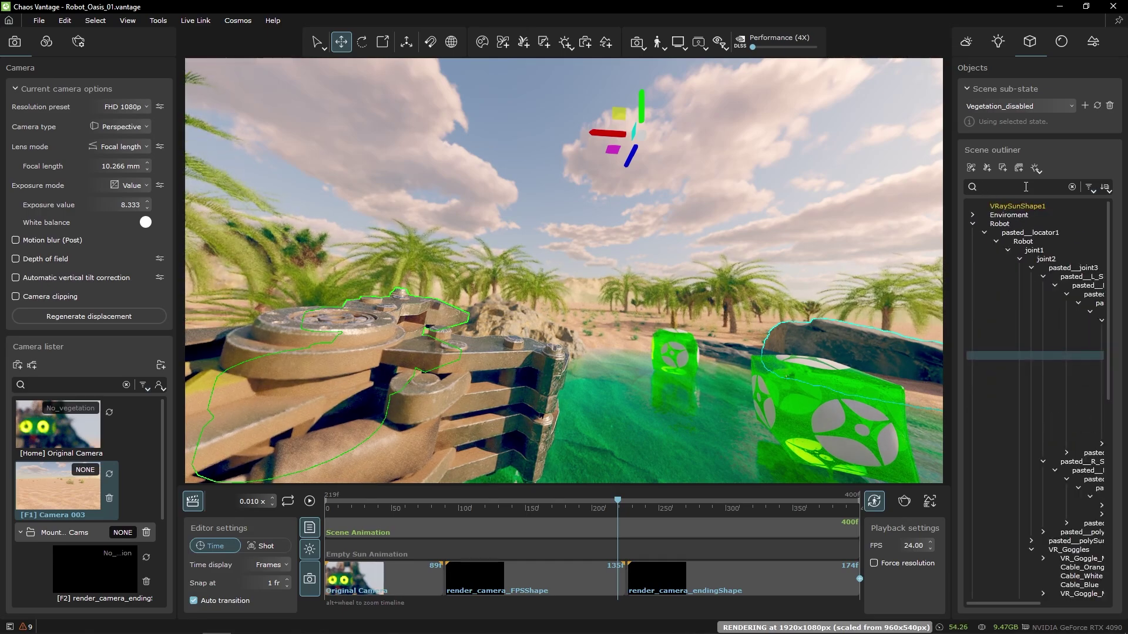
left_click(1025, 187)
type("deca")
left_click(1093, 268)
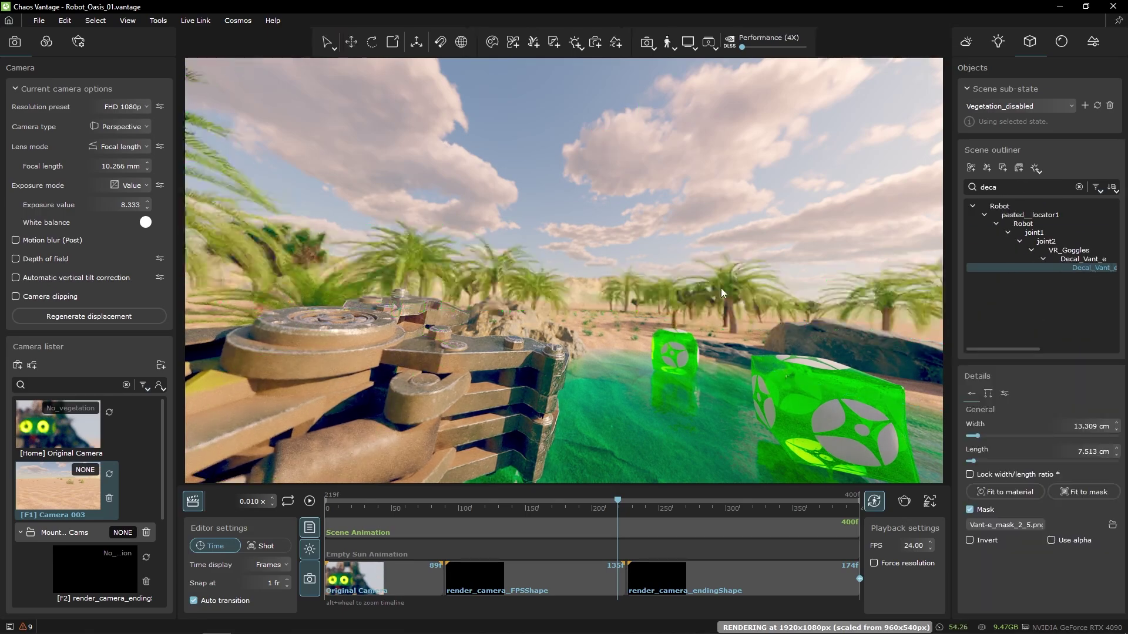
key("f")
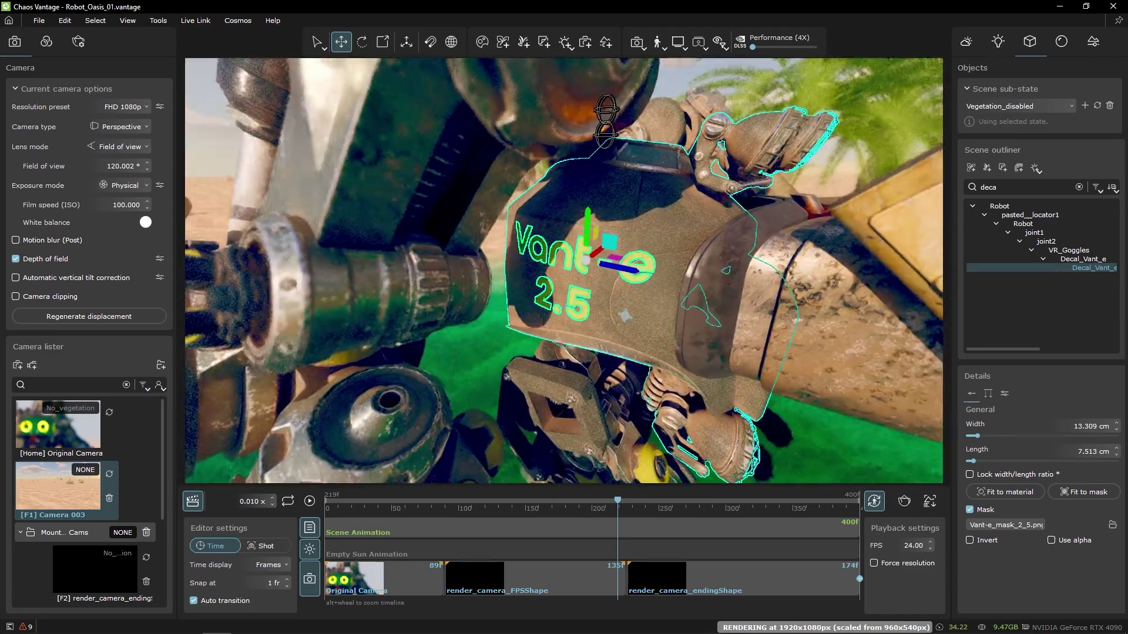
left_click_drag(610, 241, 687, 252)
key("ctrl+z")
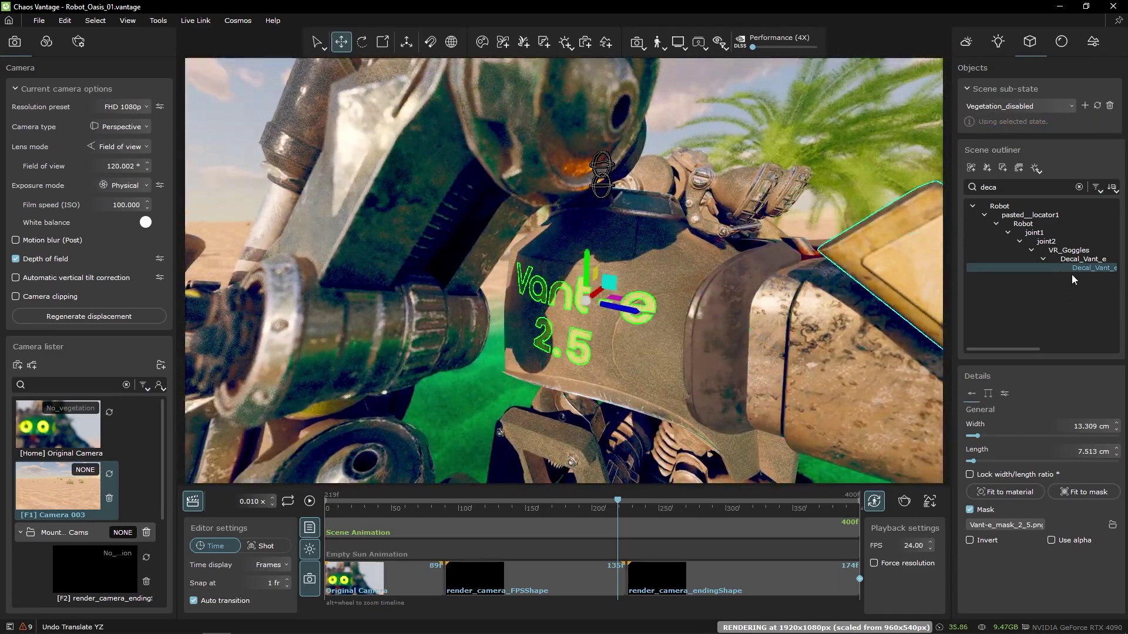
Step: Clear the outliner search and try the object type filters and sort menu, restoring all types
left_click(1080, 188)
left_click(1095, 188)
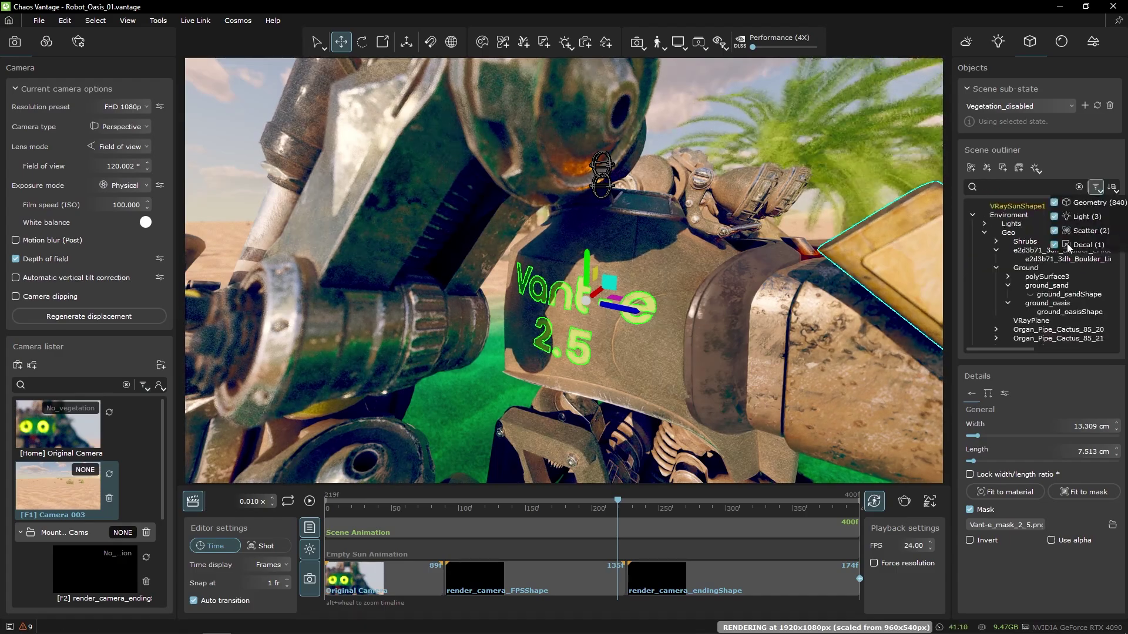
left_click(1054, 217)
left_click(1055, 203)
left_click(1055, 231)
left_click(1054, 245)
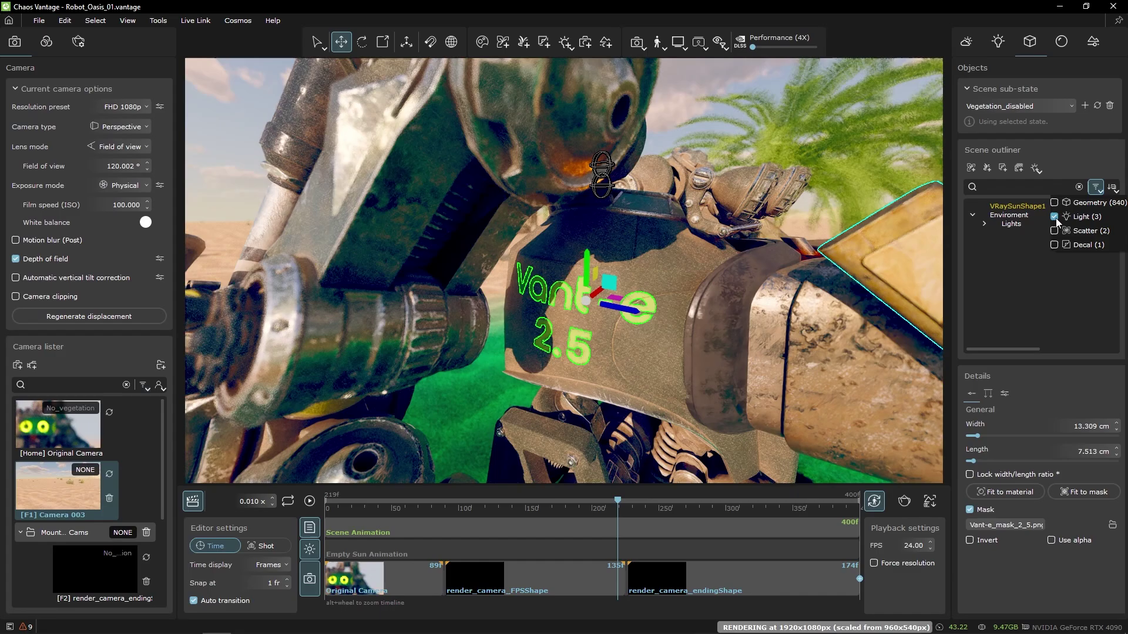
left_click(1054, 245)
left_click(1054, 218, "ctrl")
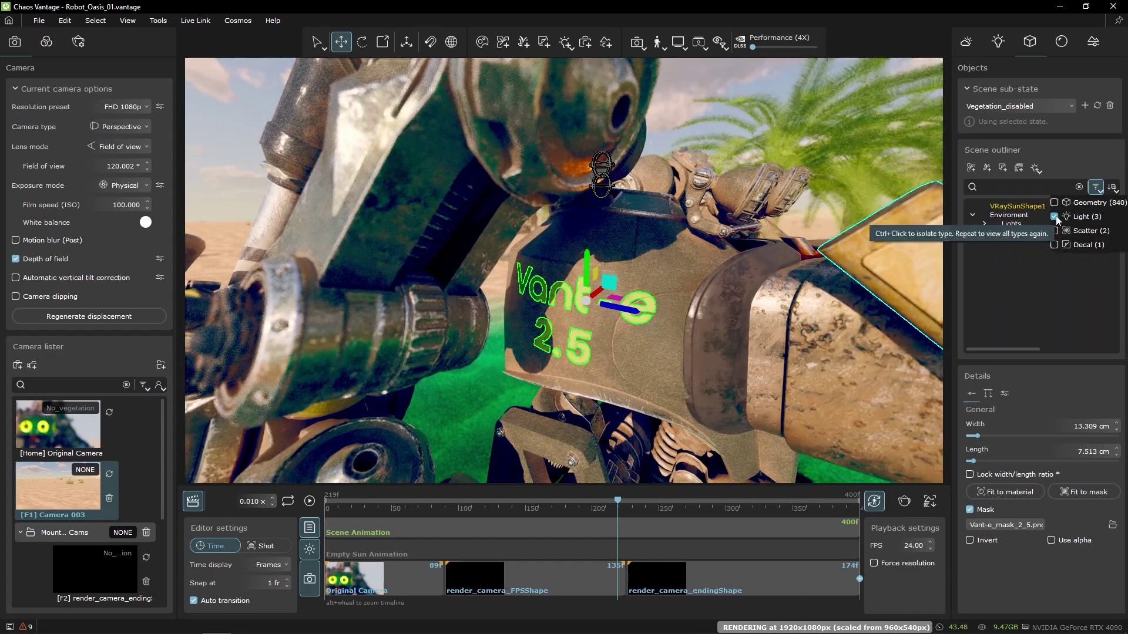
left_click(1054, 217, "ctrl")
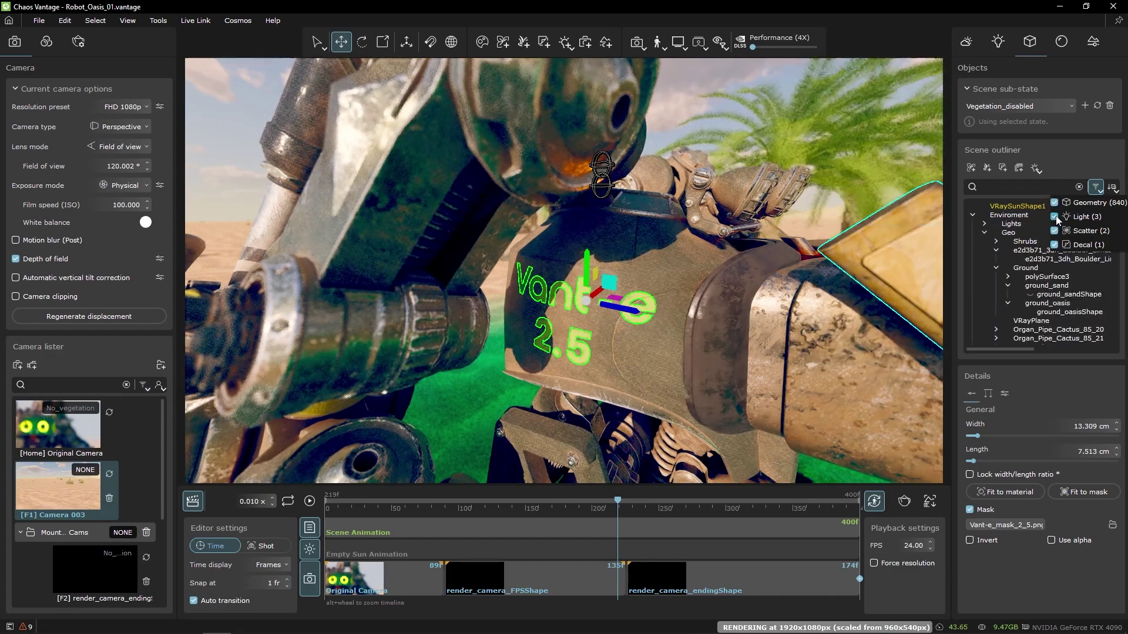
left_click(1112, 187)
left_click(1048, 397)
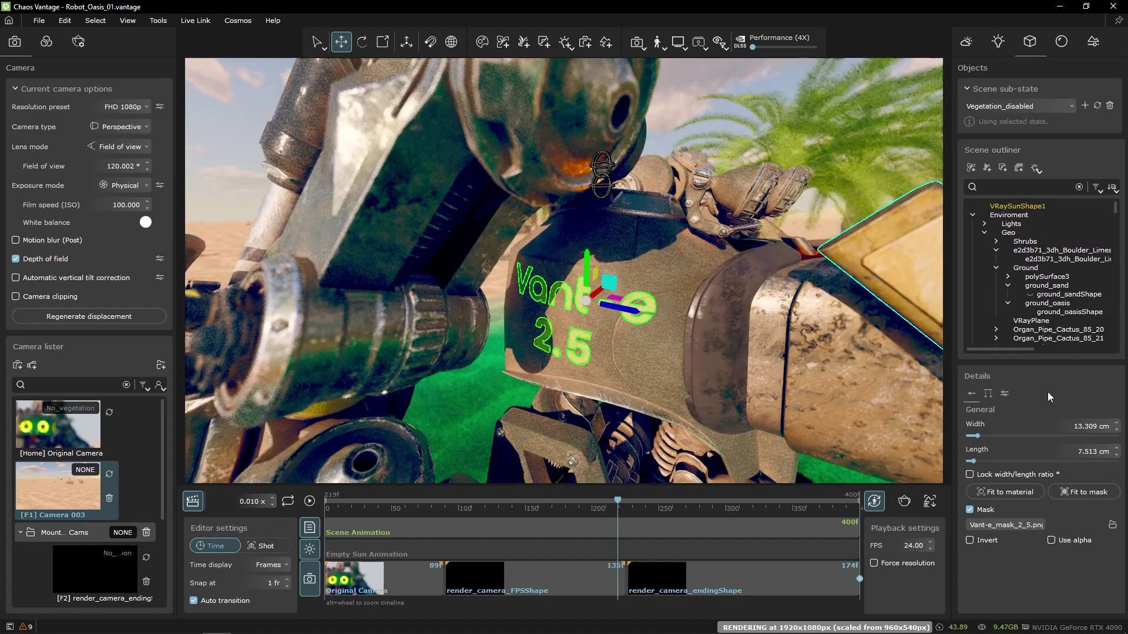
Step: Try the Camera lister's imported-camera filter, sort options and 'en' search, then clear them
left_click(142, 384)
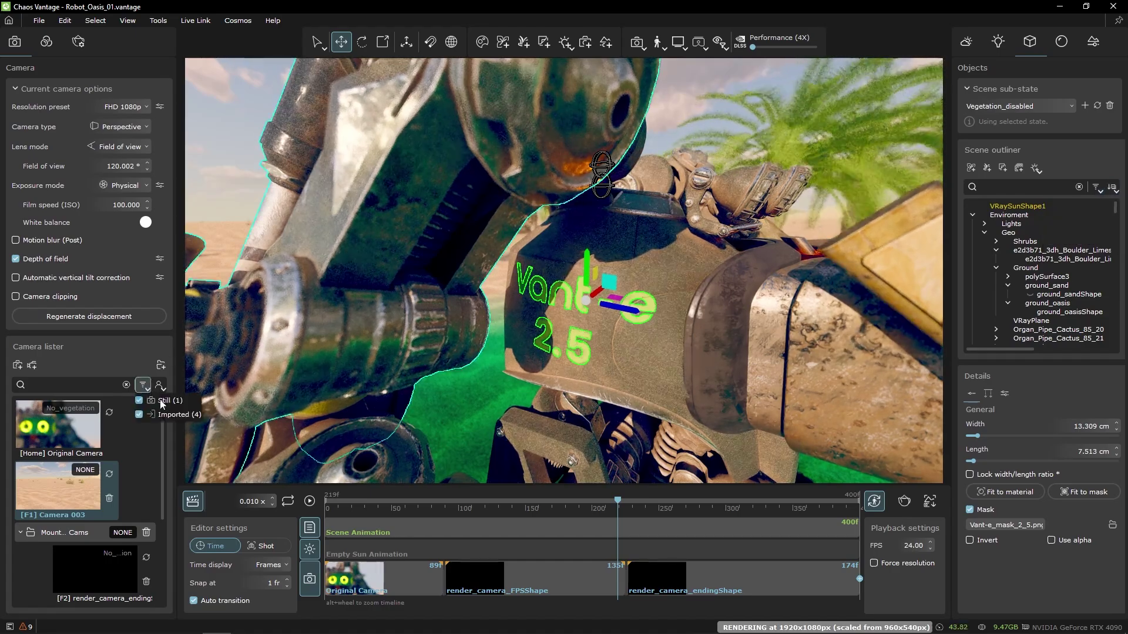
left_click(139, 415)
left_click(139, 415)
left_click(159, 384)
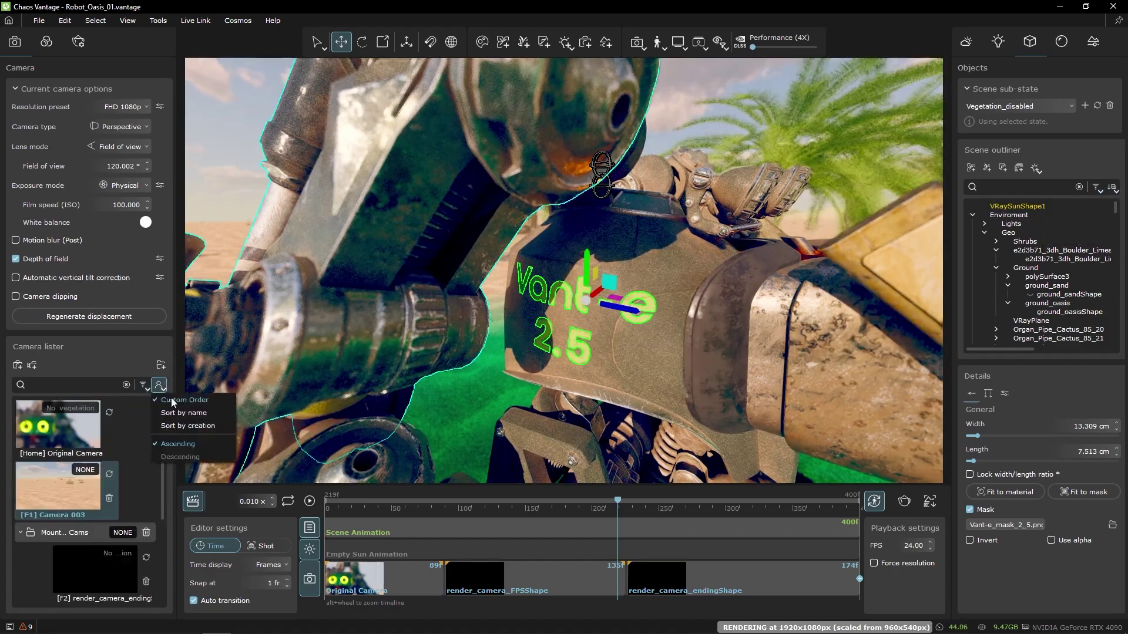
left_click(158, 387)
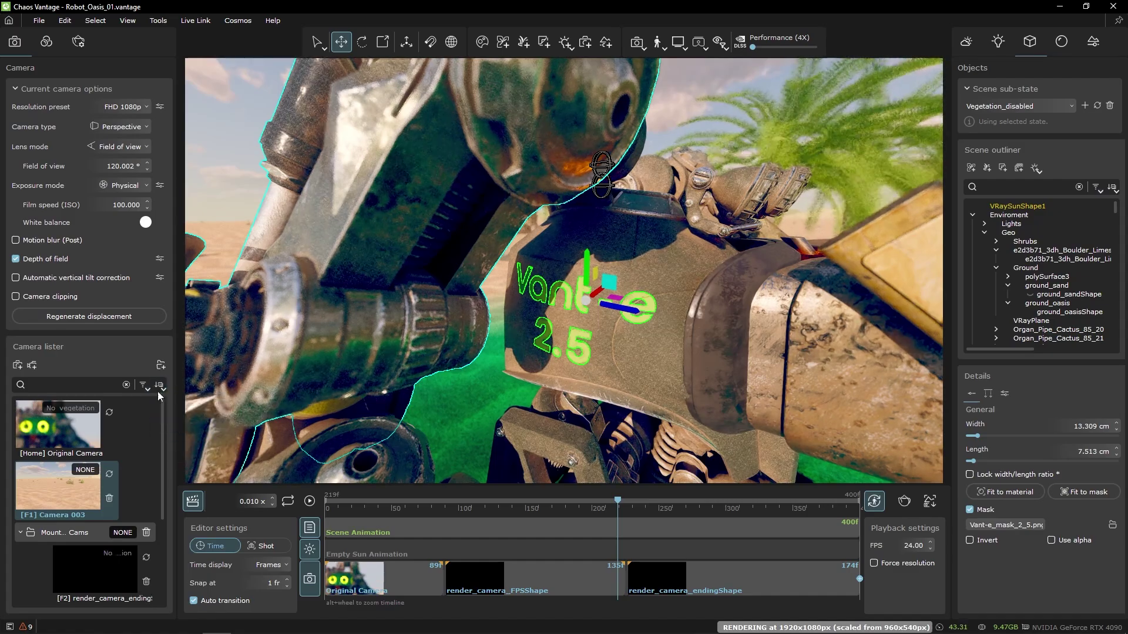
left_click(74, 385)
type("en")
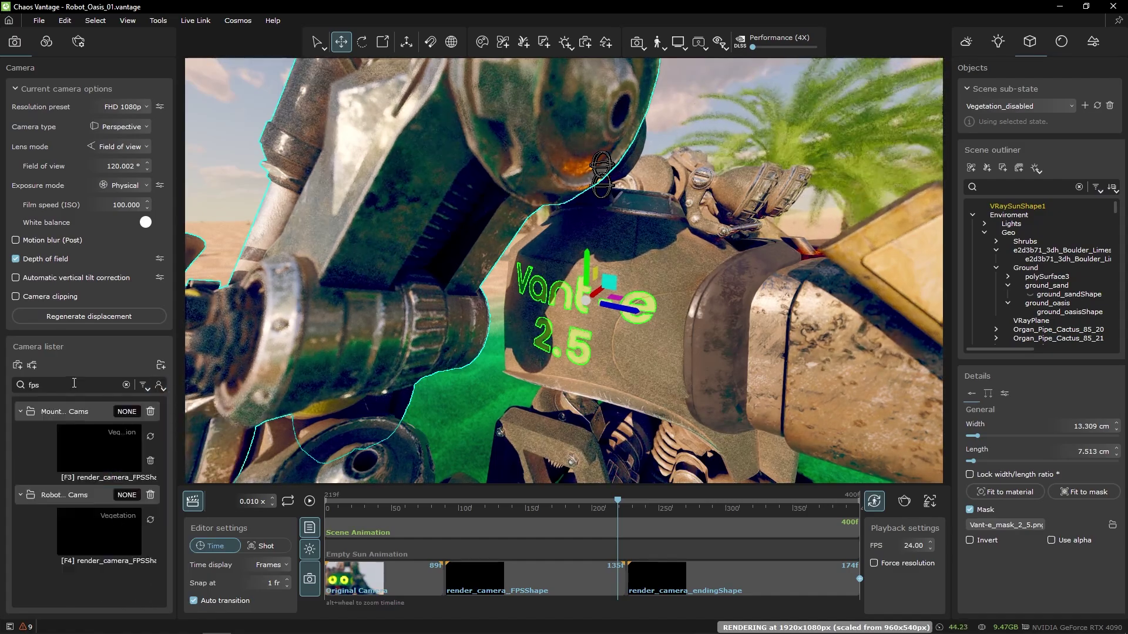
key("BackSpace")
key("BackSpace")
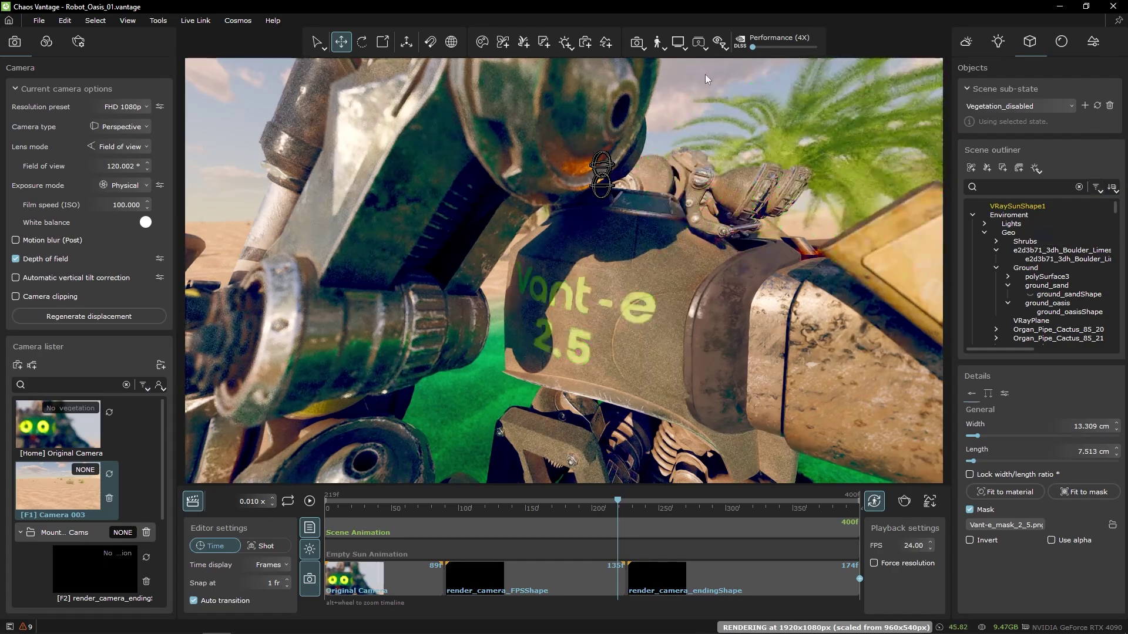
Step: Scrub to frame 227, jump back to frame 0 and play the animation through to frame 400
left_click(639, 501)
left_click_drag(639, 501, 629, 502)
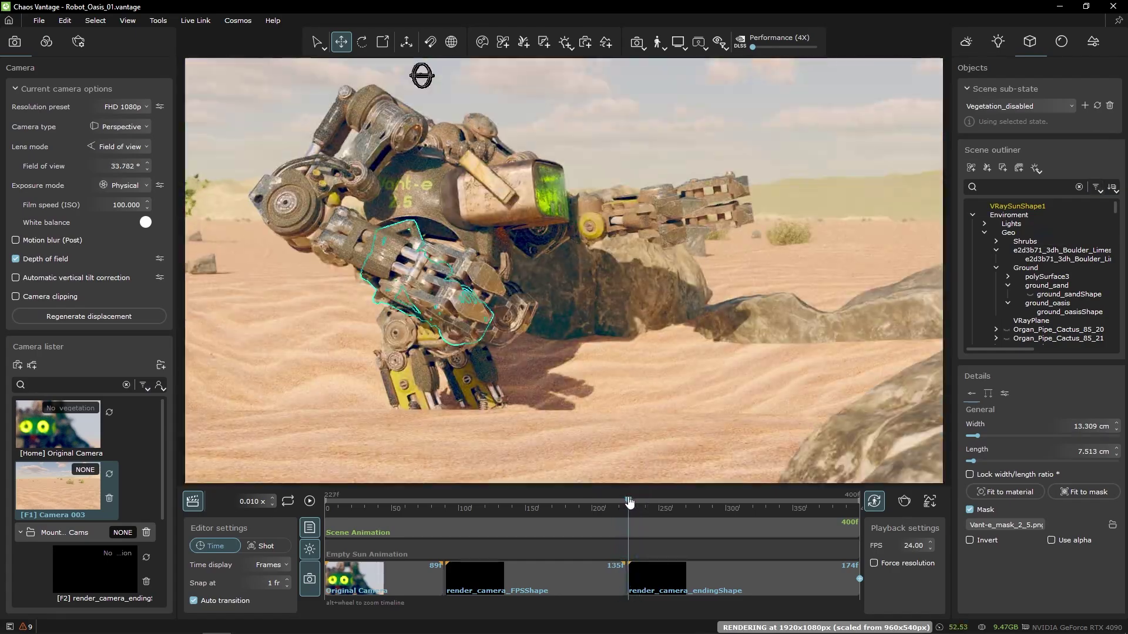
left_click(325, 494)
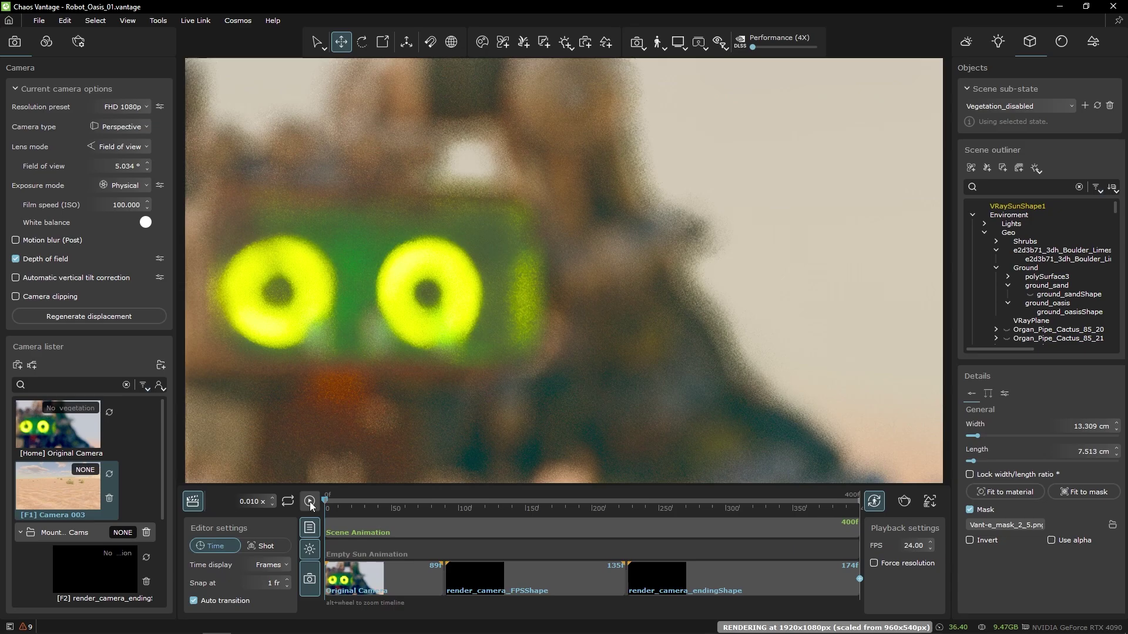
left_click(309, 502)
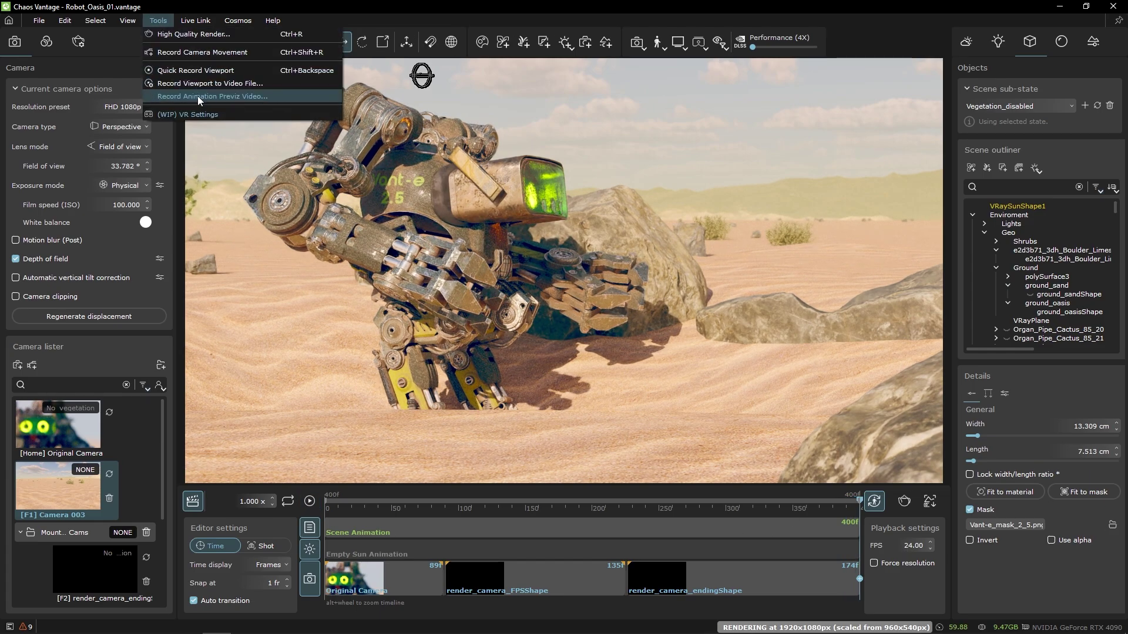
Step: Start recording with Tools > Record Animation Previz Video
left_click(218, 99)
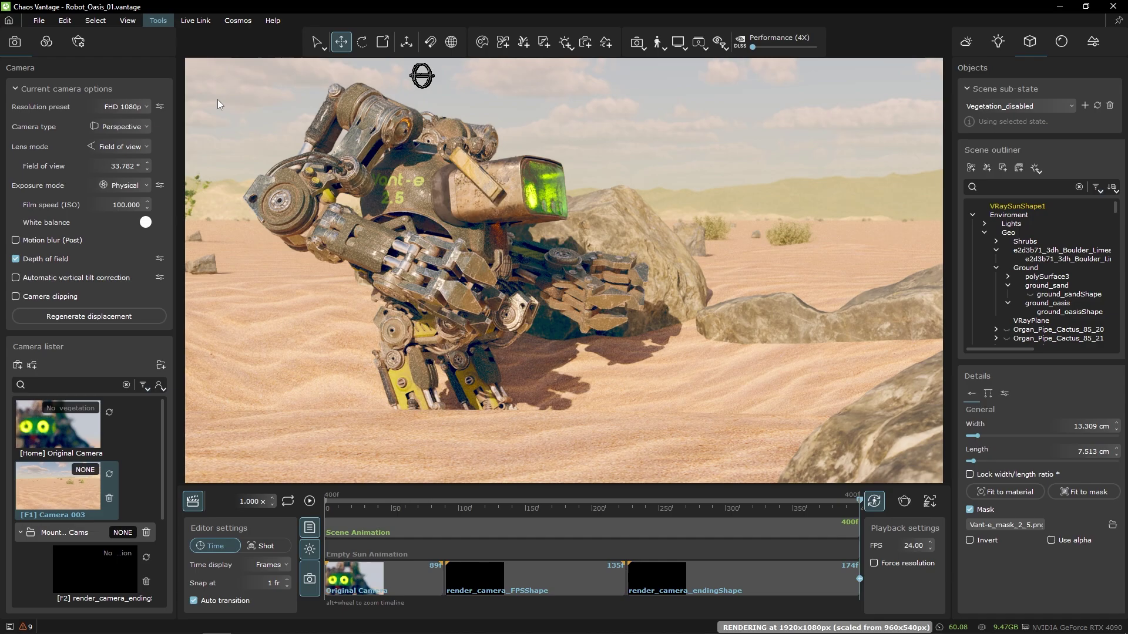